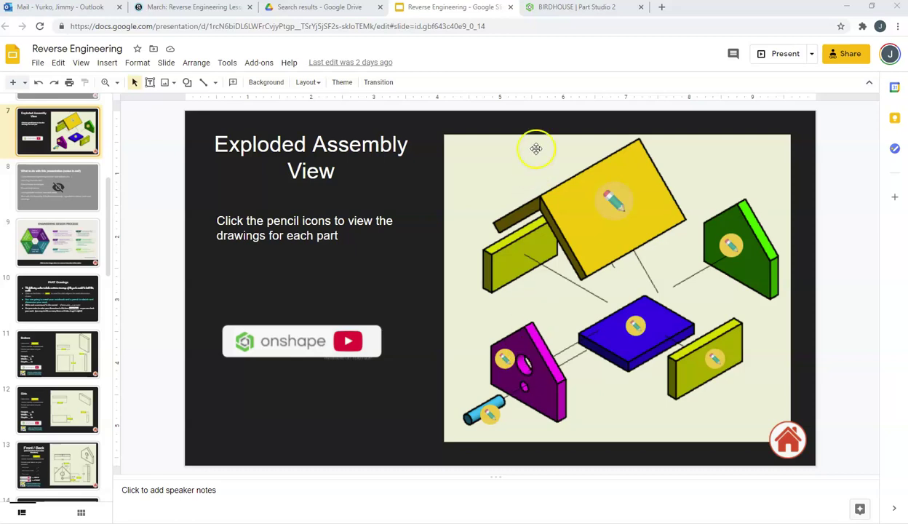
- View the Front / Back part drawing slide, then switch to the BIRDHOUSE Part Studio
left_click(504, 358)
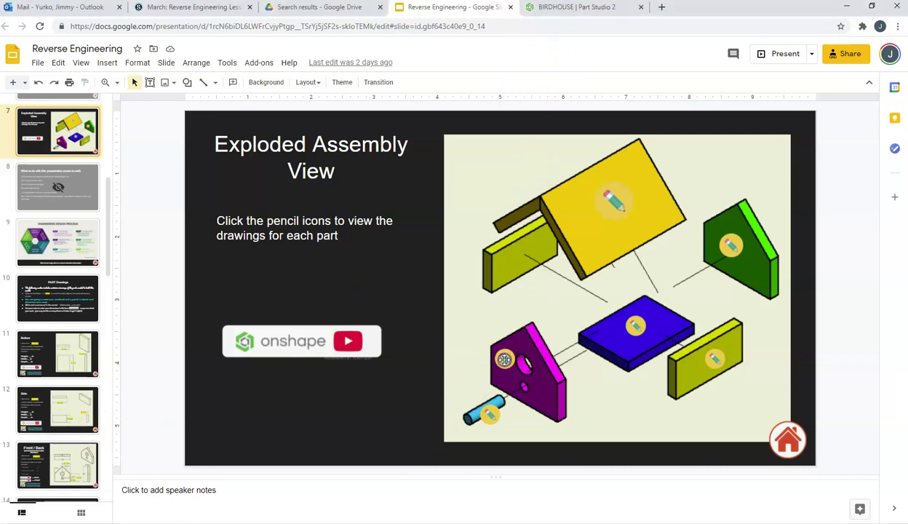
left_click(527, 379)
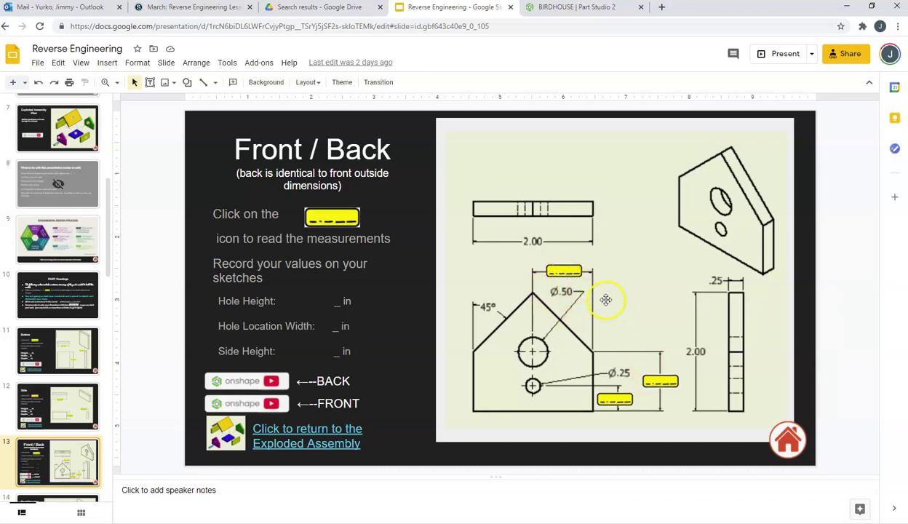
left_click(606, 10)
- Start a new sketch on the outer face of the SIDES wall
right_click_drag(658, 264, 675, 235)
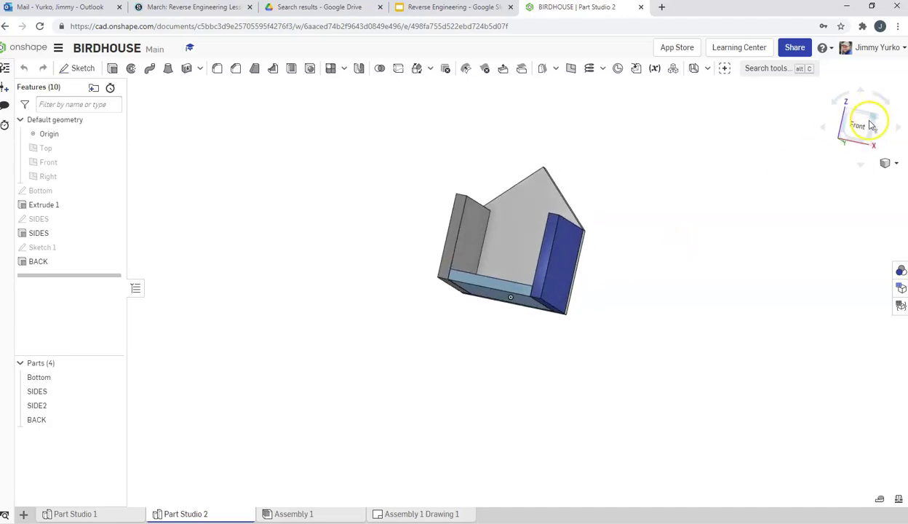
left_click(77, 69)
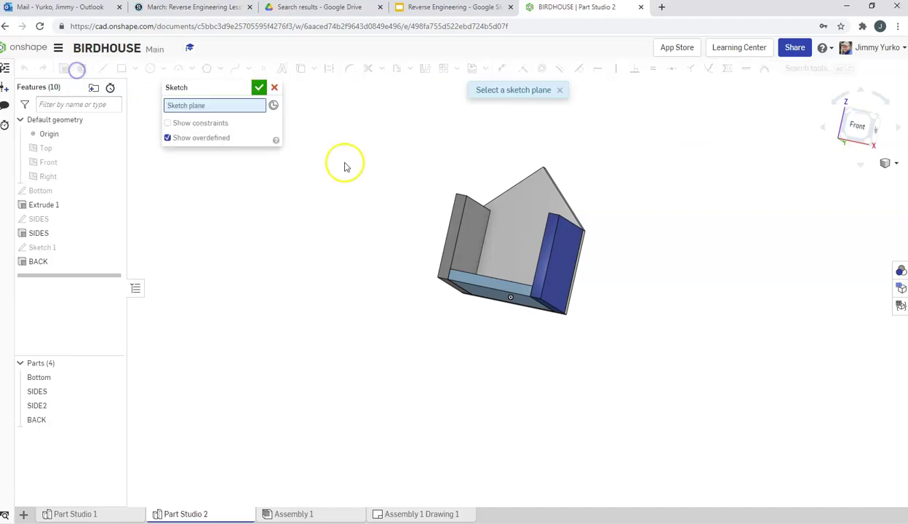
left_click(459, 214)
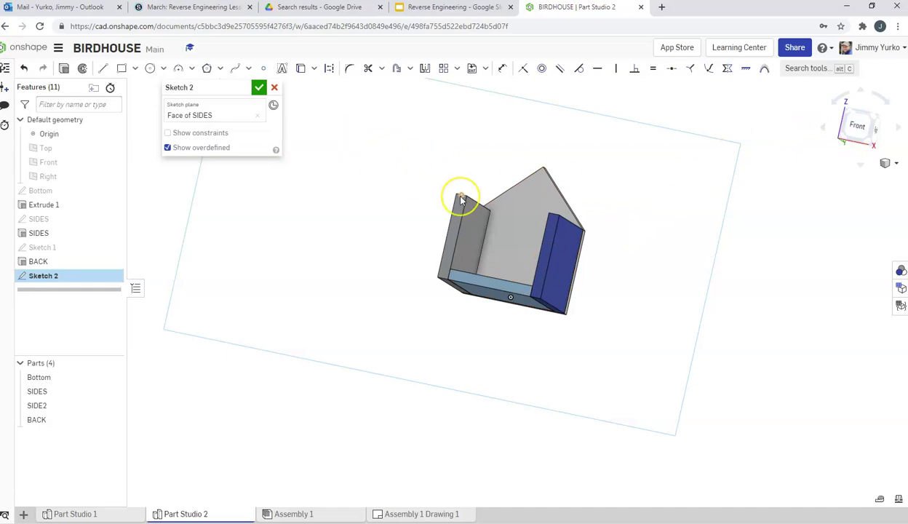
- In normal view, draw the 2.5 base line and the 2 tall left side line
key("n")
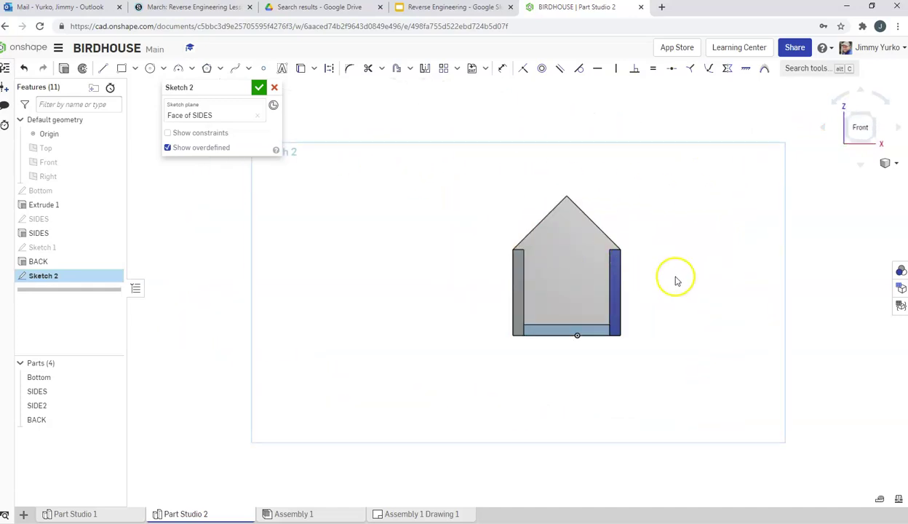
middle_click_drag(675, 276, 621, 298)
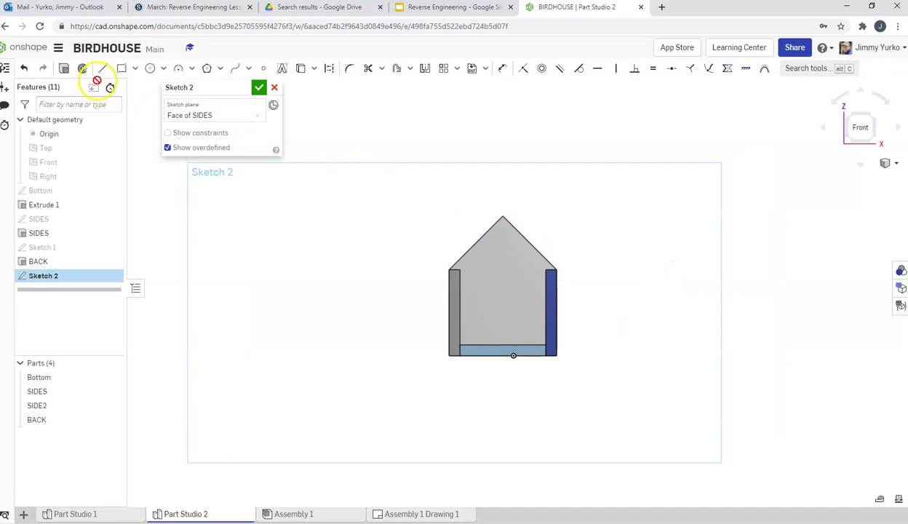
left_click(103, 71)
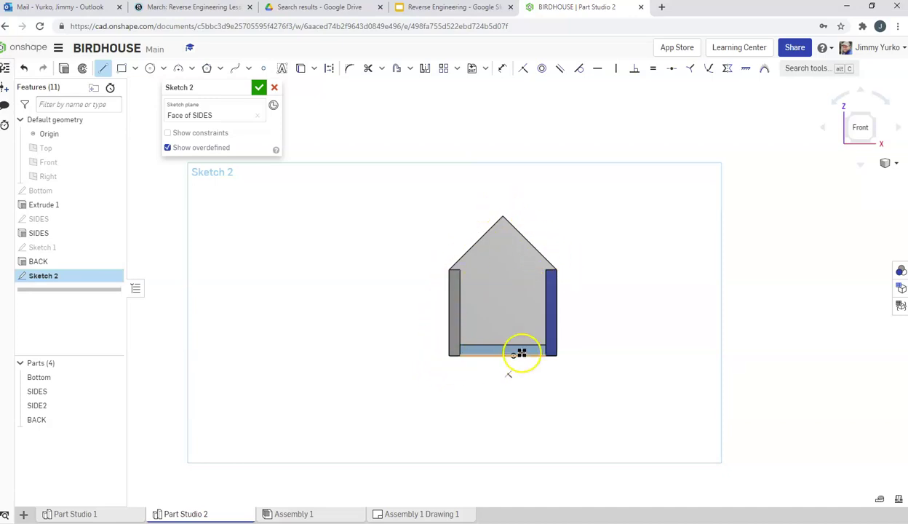
left_click(449, 355)
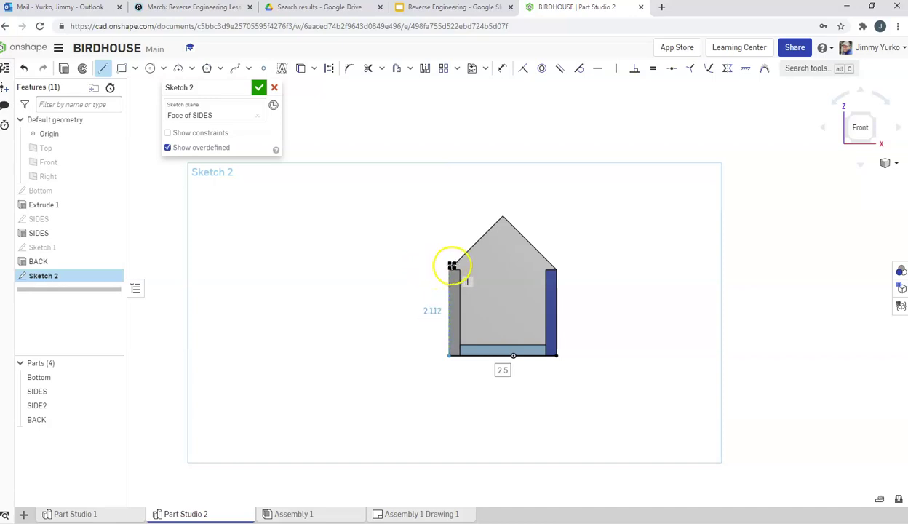
left_click(452, 270)
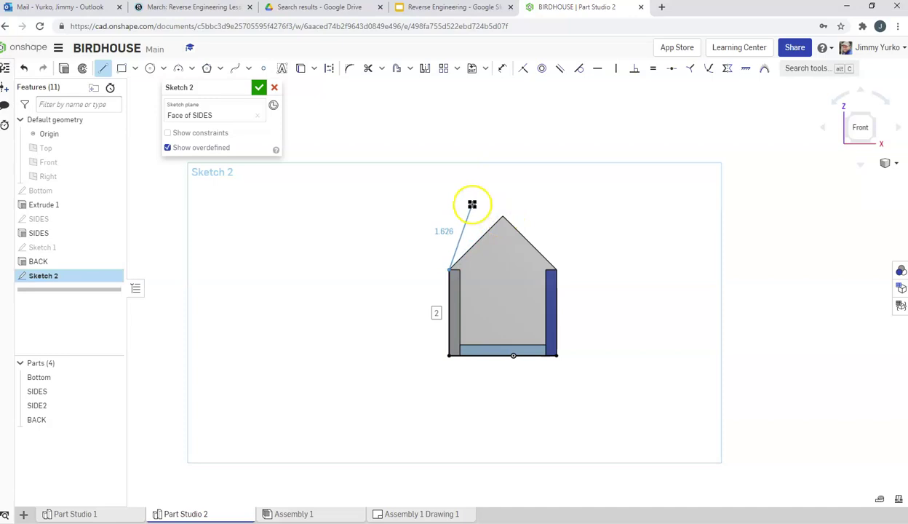
key("Escape")
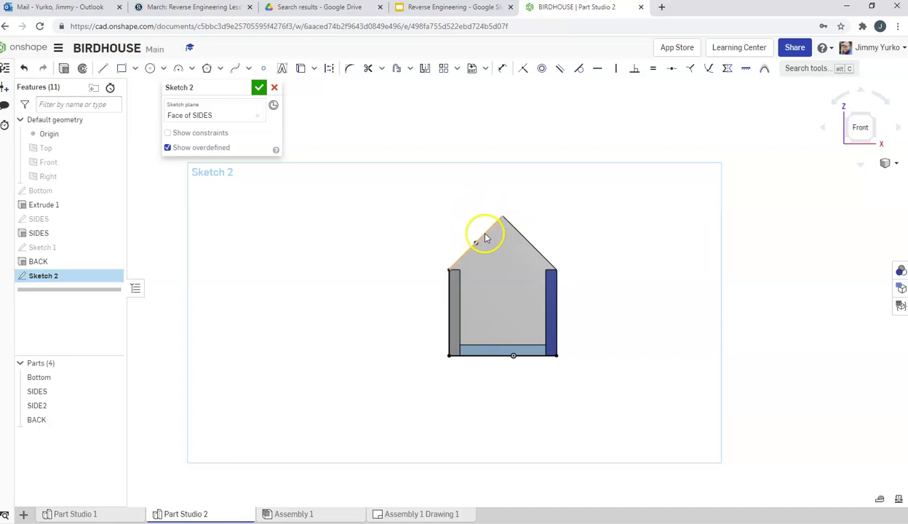
- Reuse both roof edges and the right wall's outer edge in the sketch
right_click(486, 239)
left_click(492, 253)
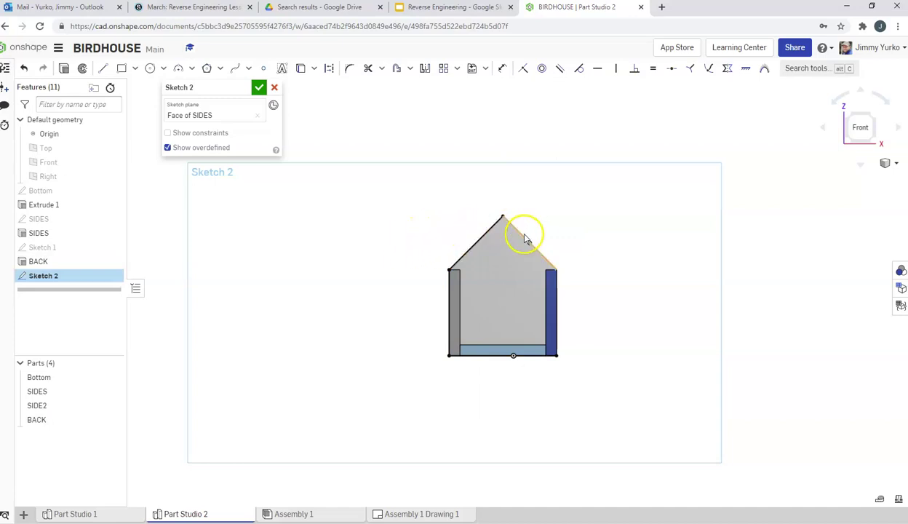
right_click(525, 238)
left_click(537, 252)
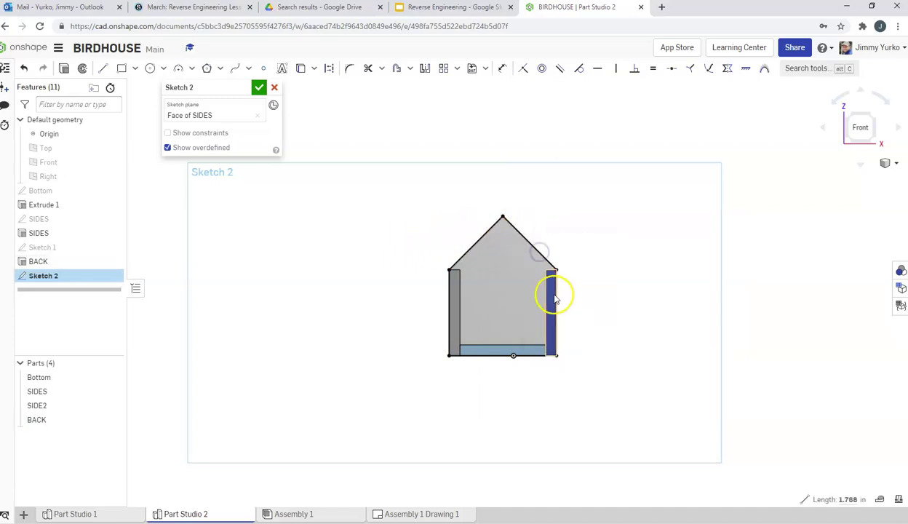
right_click(558, 298)
left_click(571, 313)
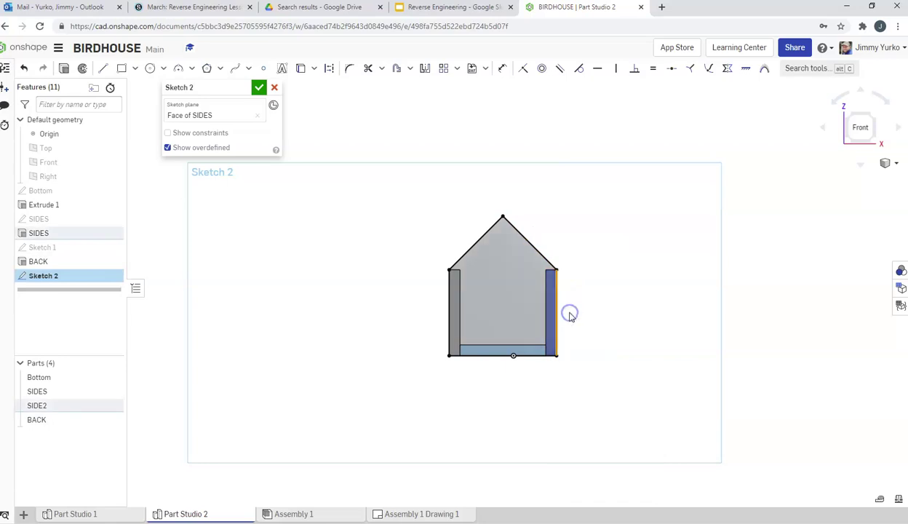
- Inspect the sketch in 3D, rename Sketch 2 to FRONT and accept it
left_click(872, 115)
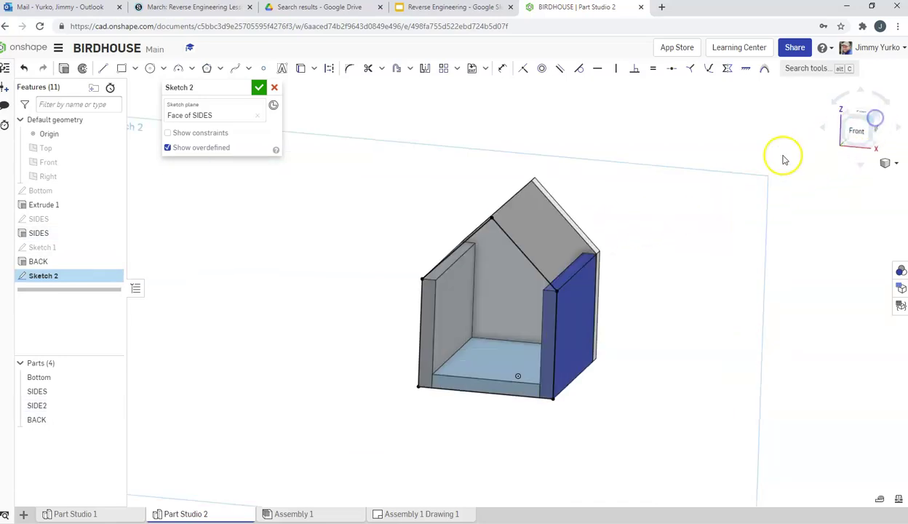
scroll(753, 240, "down", 1)
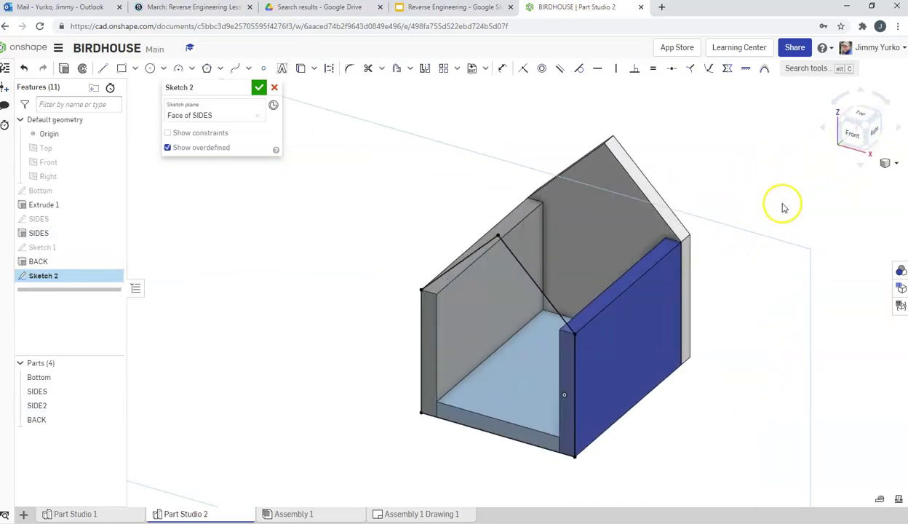
right_click_drag(735, 345, 730, 300)
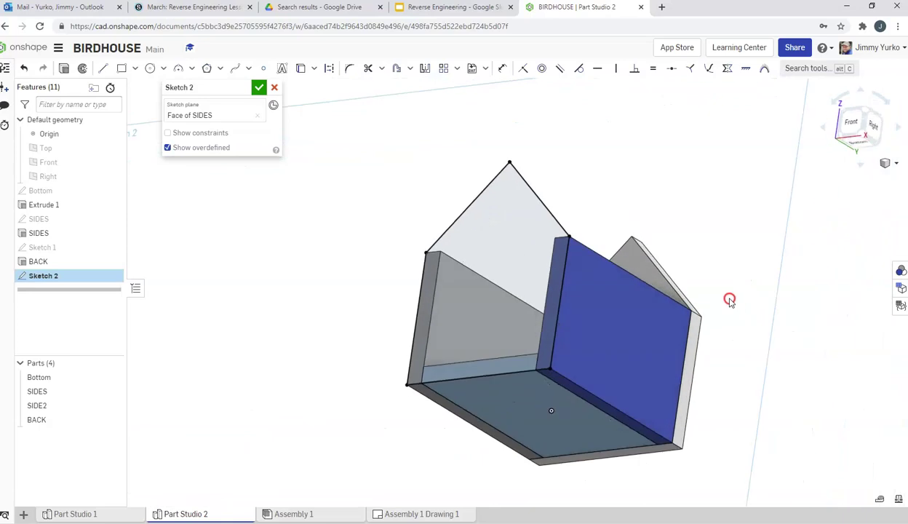
mouse_move(632, 179)
right_mouse_down()
mouse_move(620, 196)
mouse_move(626, 179)
right_mouse_up()
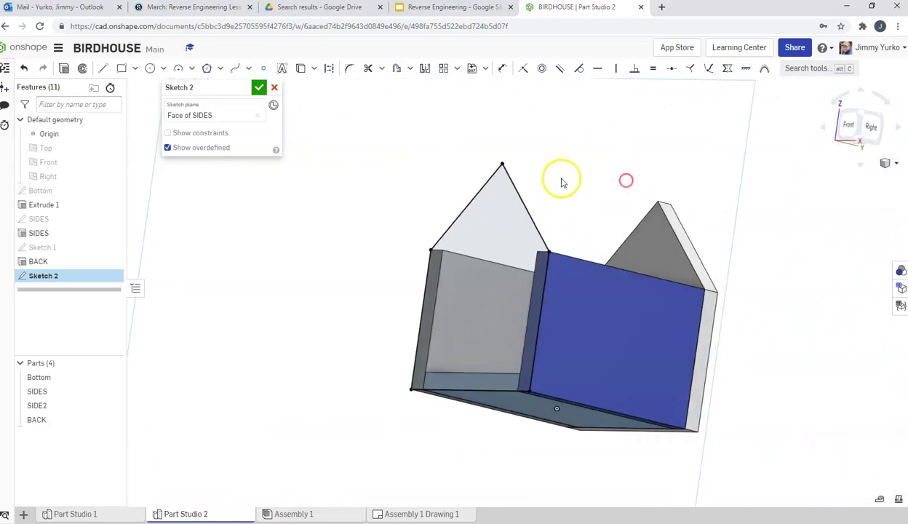
left_click(239, 88)
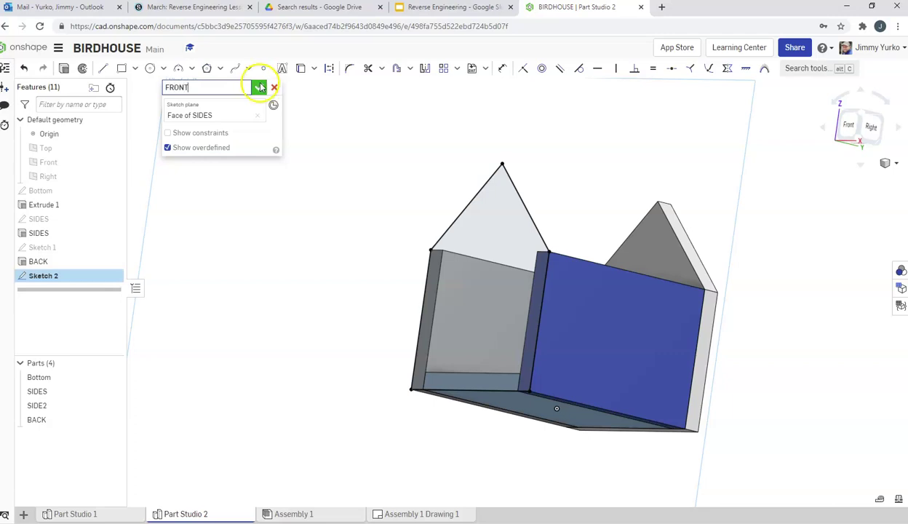
left_click(259, 87)
mouse_move(587, 165)
right_mouse_down()
mouse_move(628, 136)
mouse_move(635, 143)
mouse_move(614, 145)
right_mouse_up()
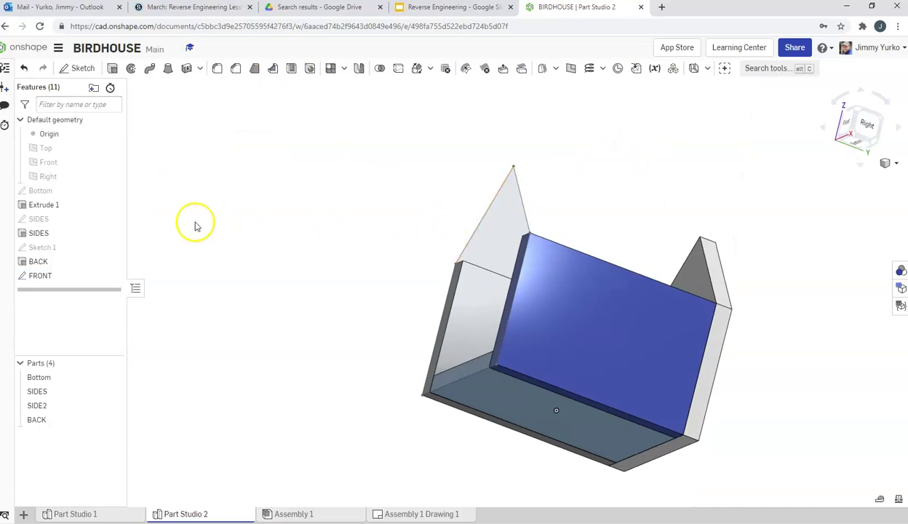
- Extrude the FRONT sketch 0.25 in as a new solid part
left_click(114, 69)
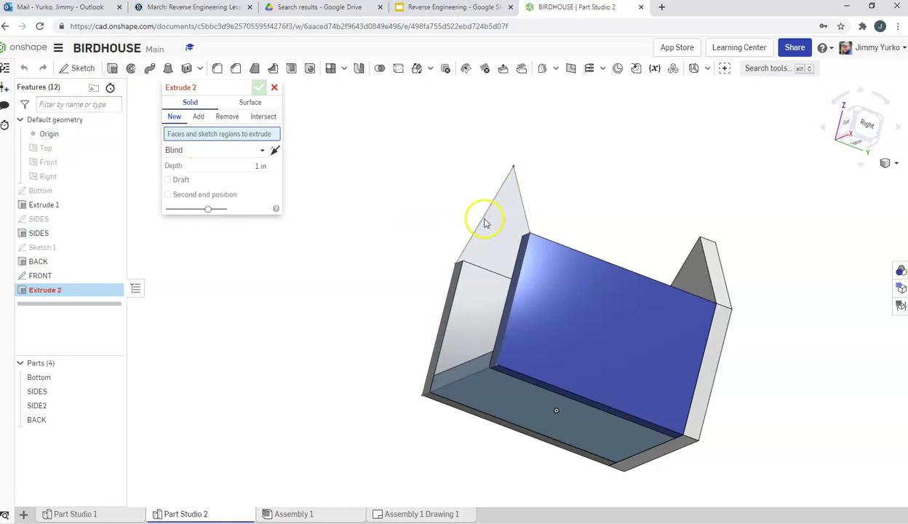
left_click(37, 278)
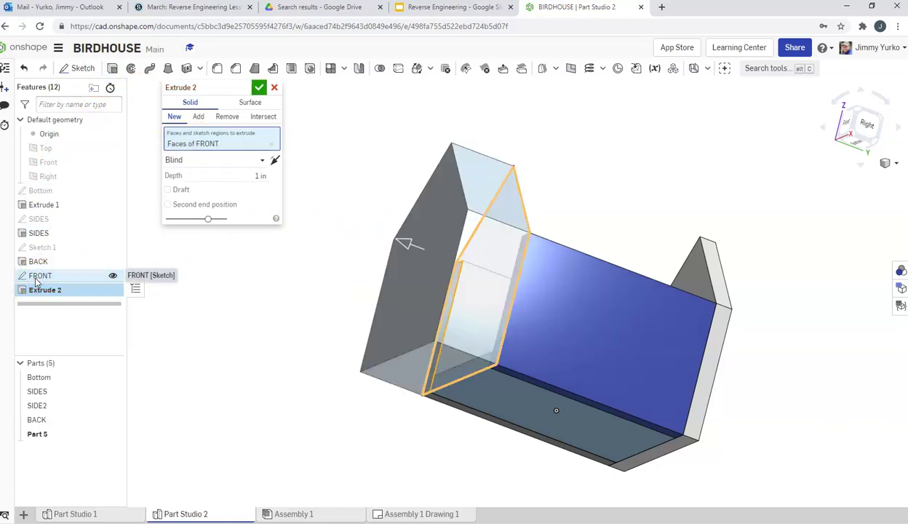
left_click(255, 176)
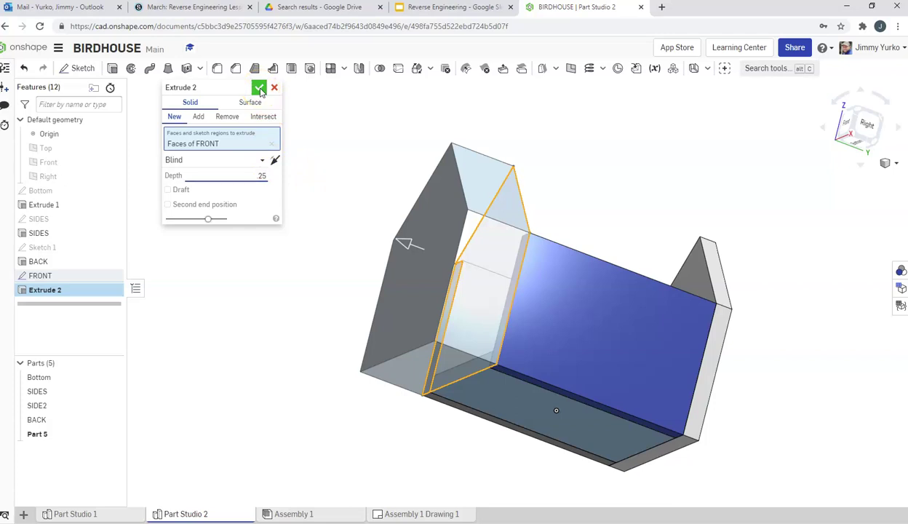
left_click(259, 88)
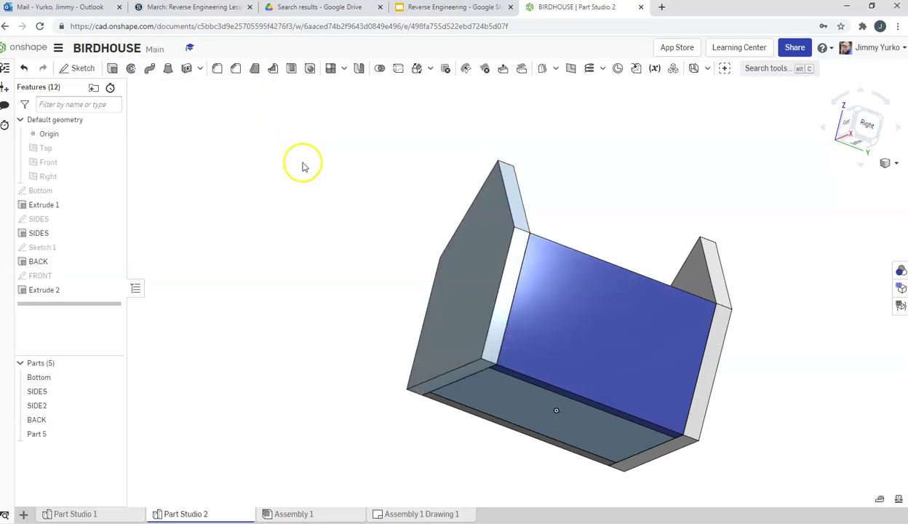
- Reopen Extrude 2 to review it and confirm it unchanged
left_click(31, 290)
double_click(30, 290)
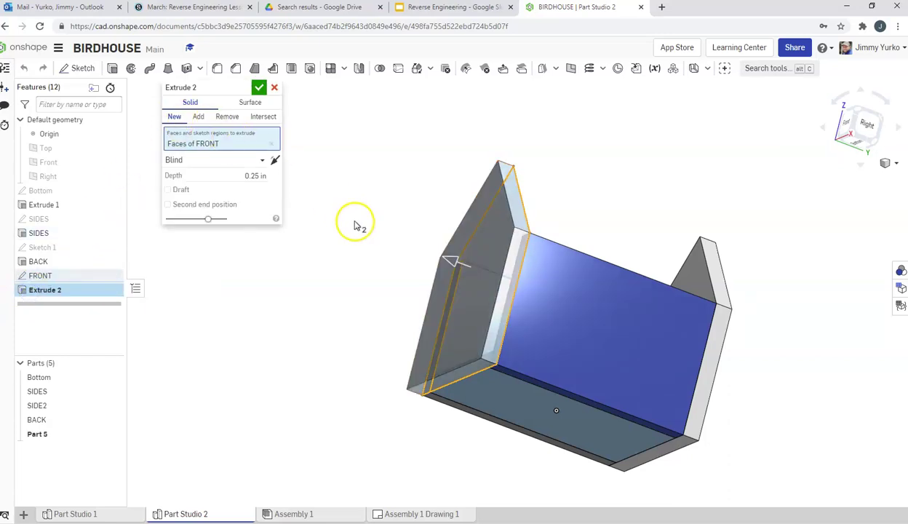
right_click_drag(357, 222, 384, 261)
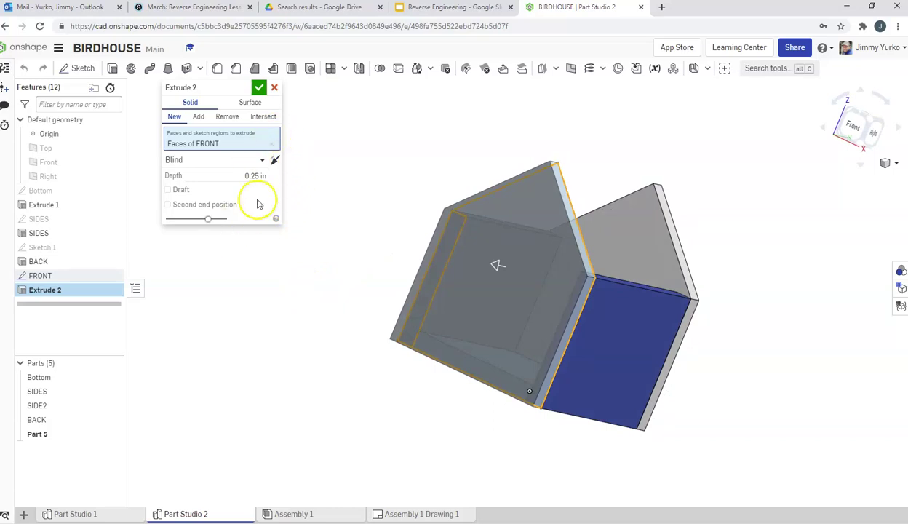
left_click(259, 87)
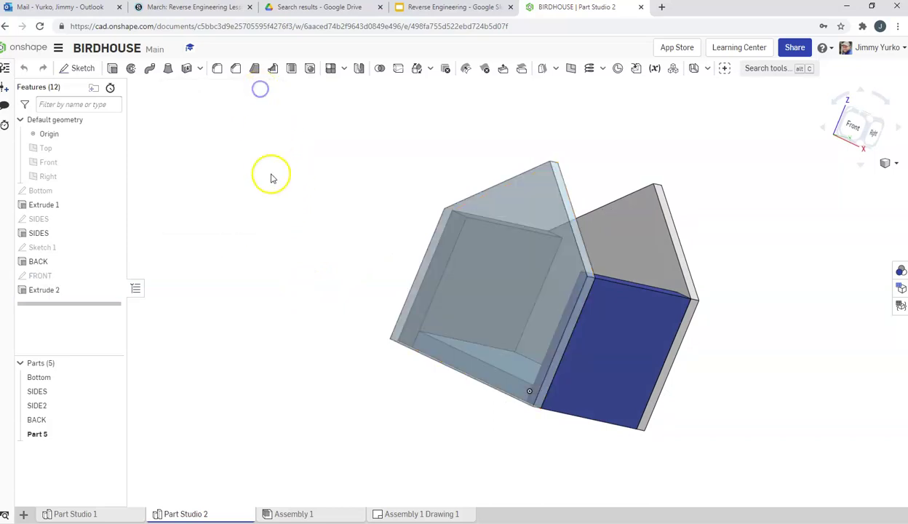
- Reopen the FRONT sketch for editing
double_click(45, 277)
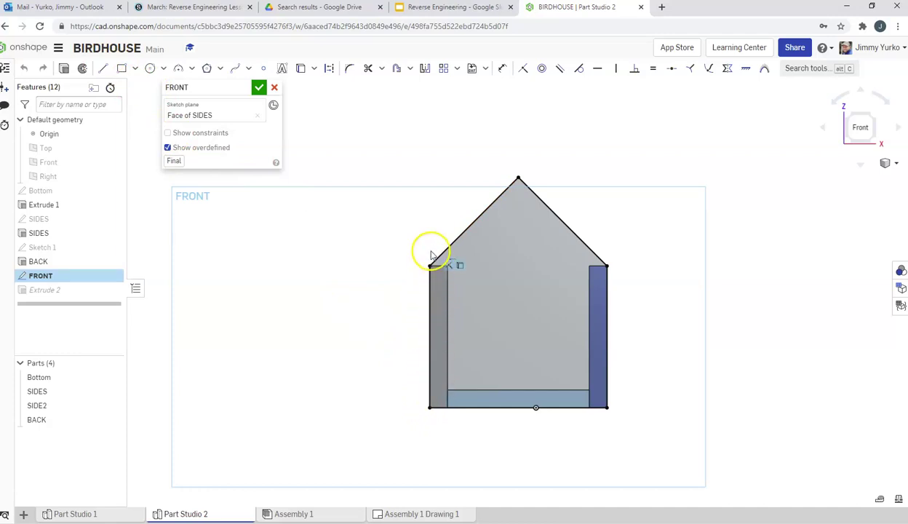
right_click(448, 303)
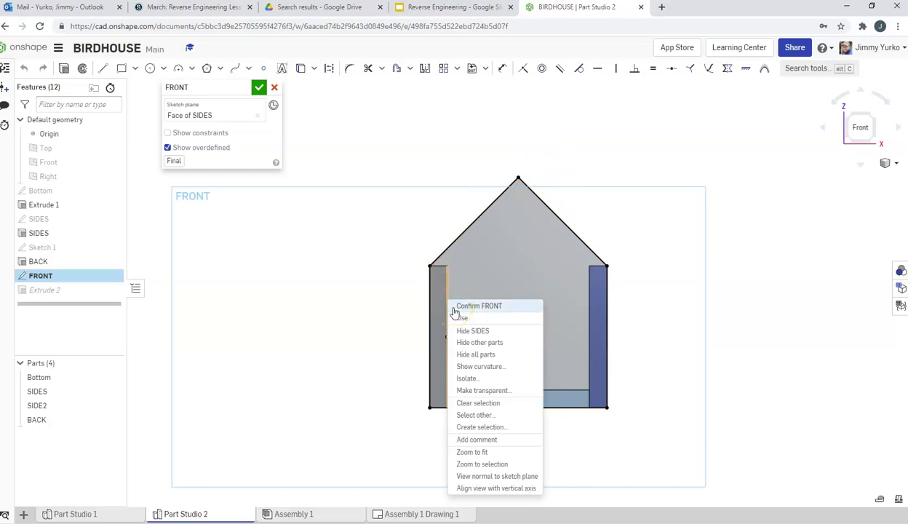
left_click(668, 248)
- Snap the view to the Front face and check the front panel reference drawing
right_click_drag(667, 245, 644, 259)
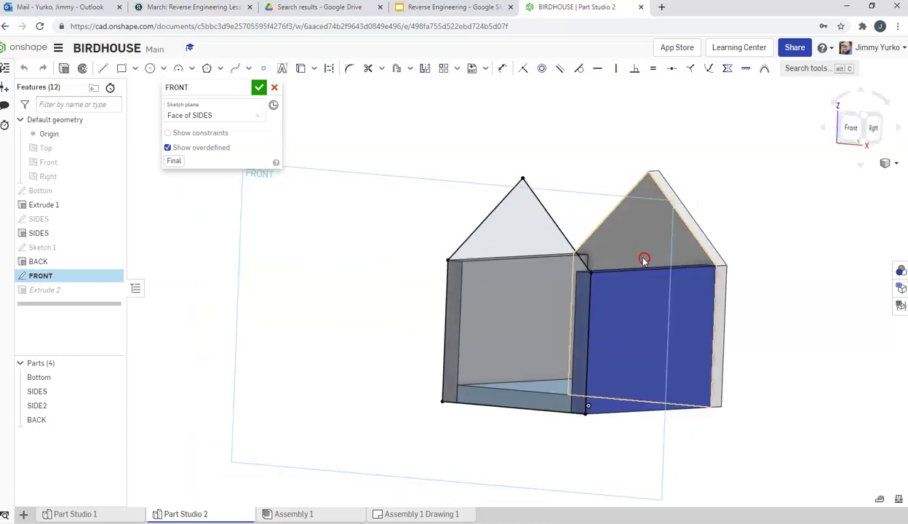
mouse_move(590, 160)
right_mouse_down()
mouse_move(583, 150)
mouse_move(593, 156)
mouse_move(608, 143)
right_mouse_up()
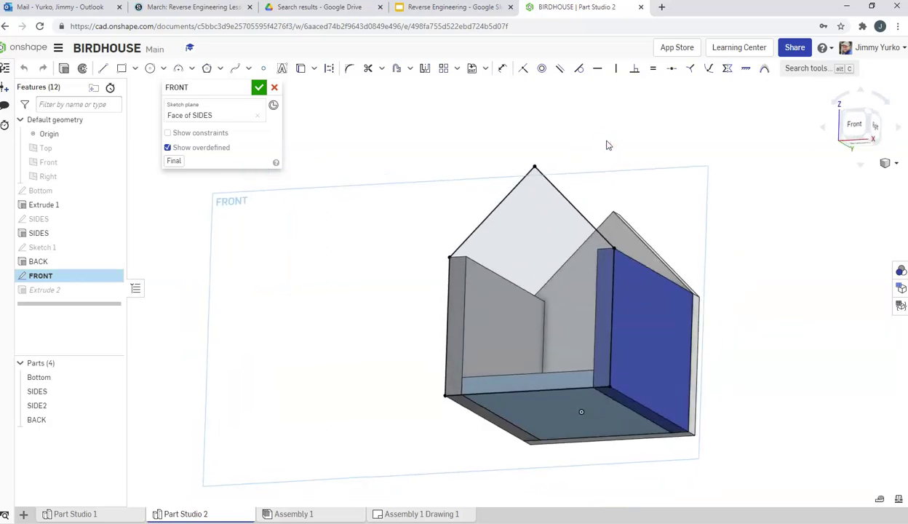
mouse_move(752, 206)
right_mouse_down()
mouse_move(792, 237)
mouse_move(772, 242)
mouse_move(776, 222)
right_mouse_up()
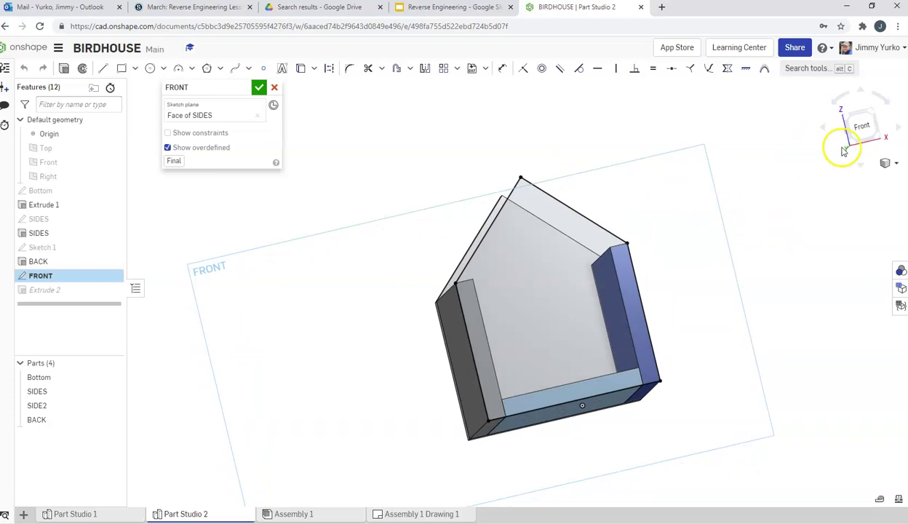
left_click(864, 127)
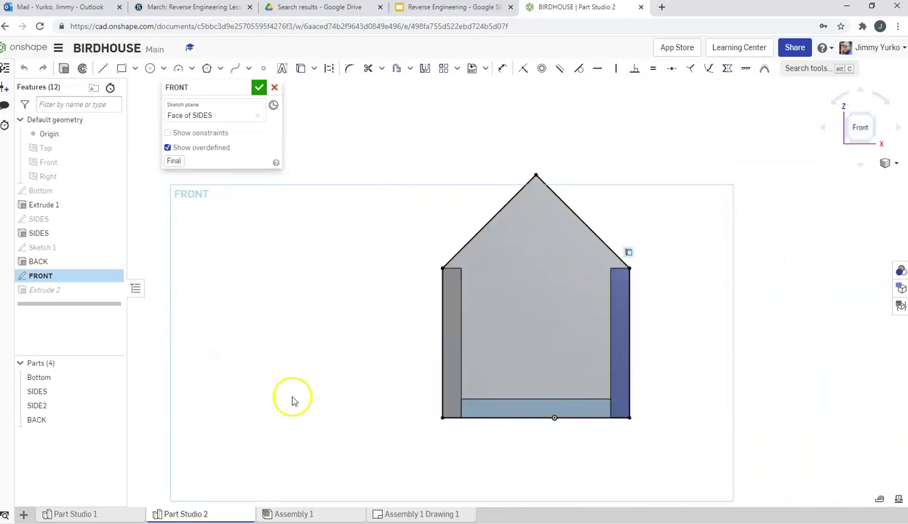
left_click(455, 9)
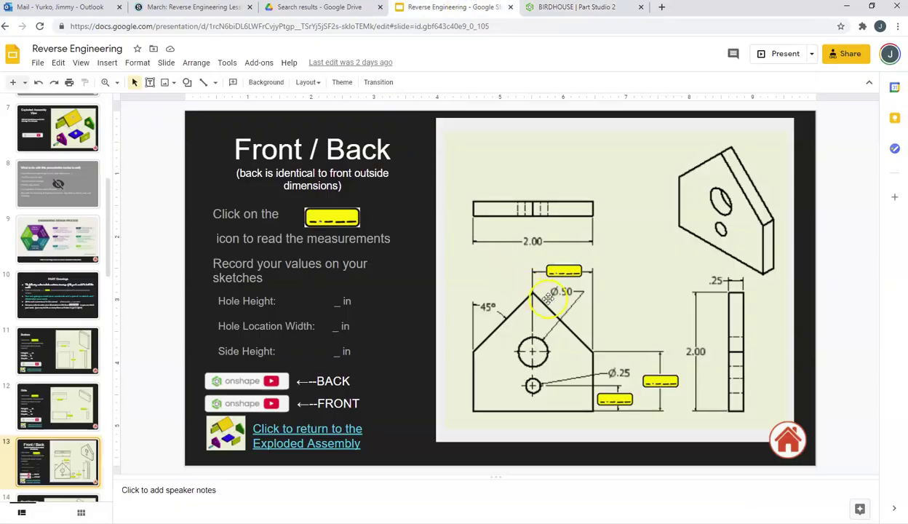
left_click(558, 9)
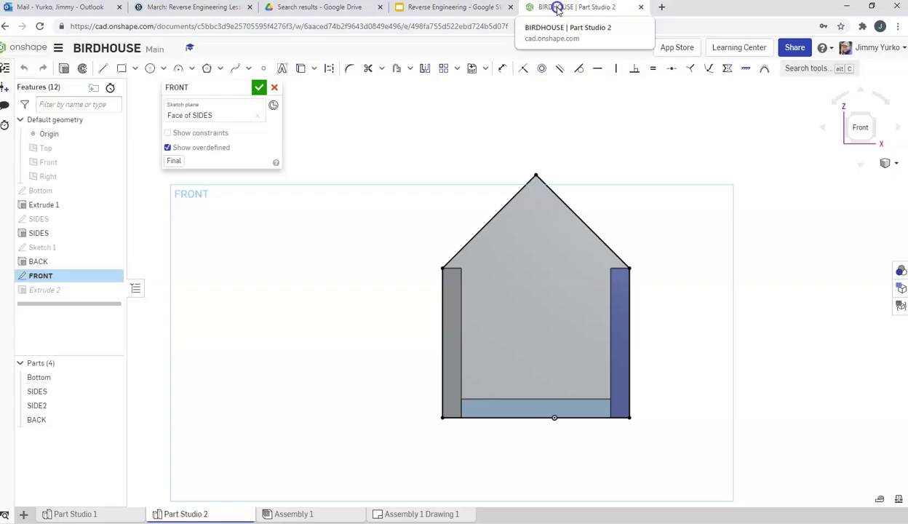
- Draw a closed five-sided house-shaped profile left of the birdhouse
left_click(443, 417)
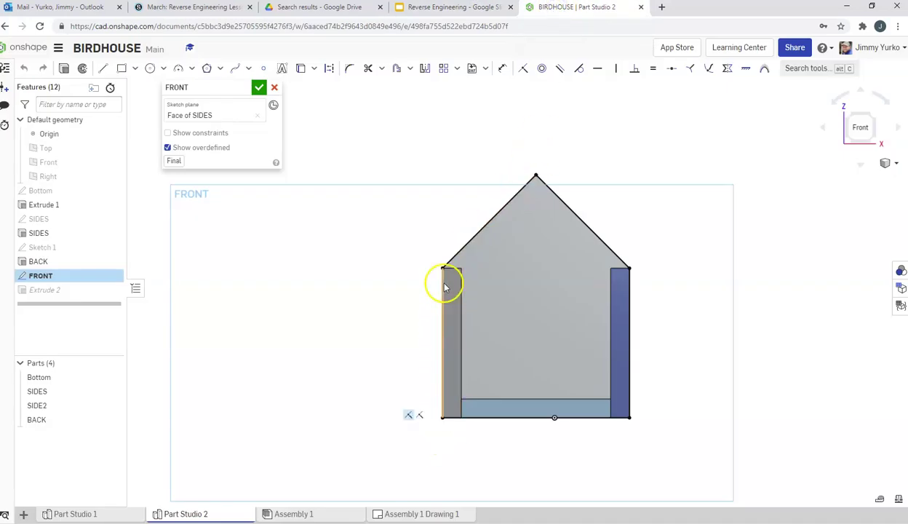
left_click(442, 269)
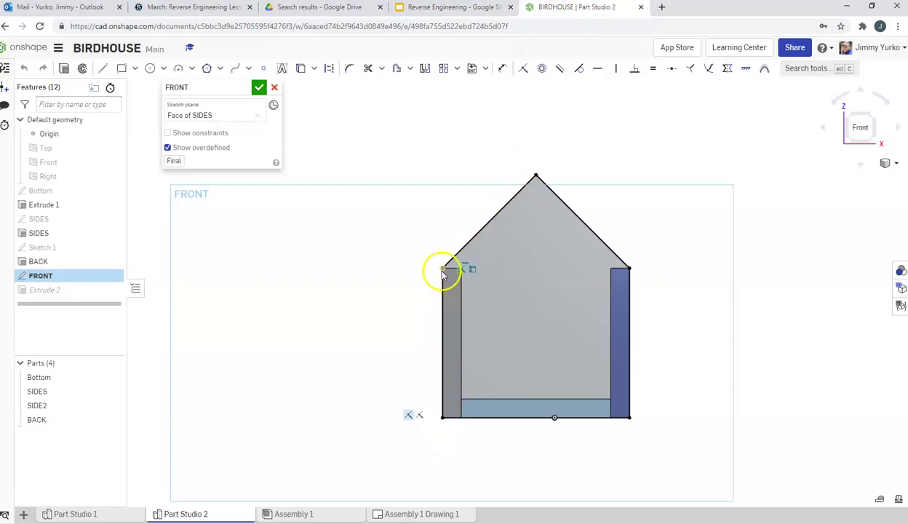
left_click(536, 176)
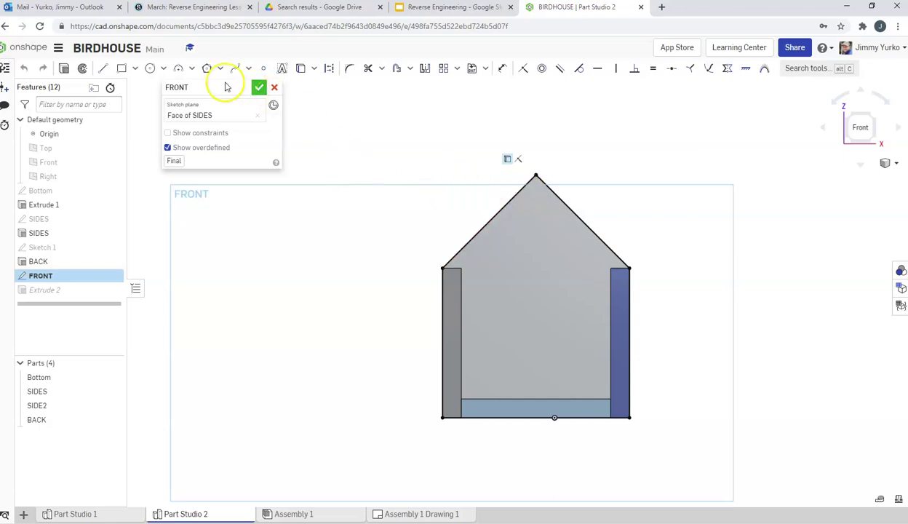
left_click(102, 68)
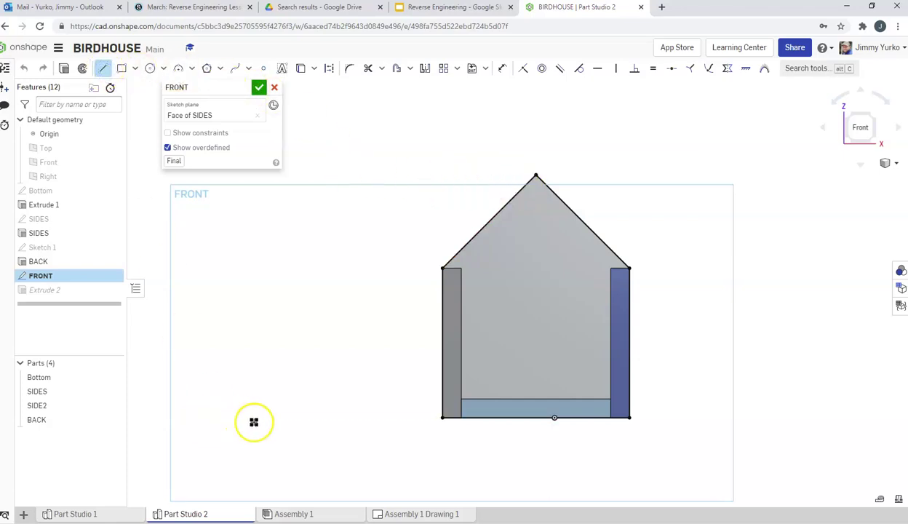
left_click(200, 429)
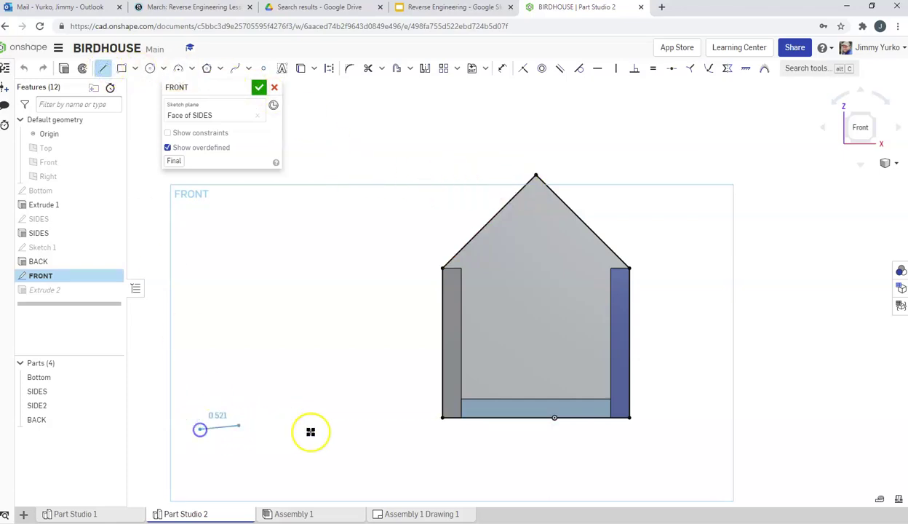
left_click(359, 429)
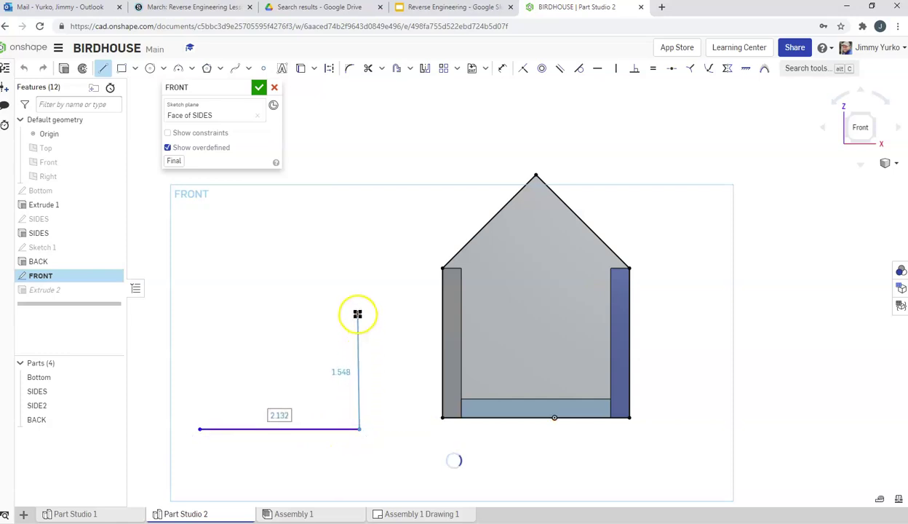
left_click(360, 301)
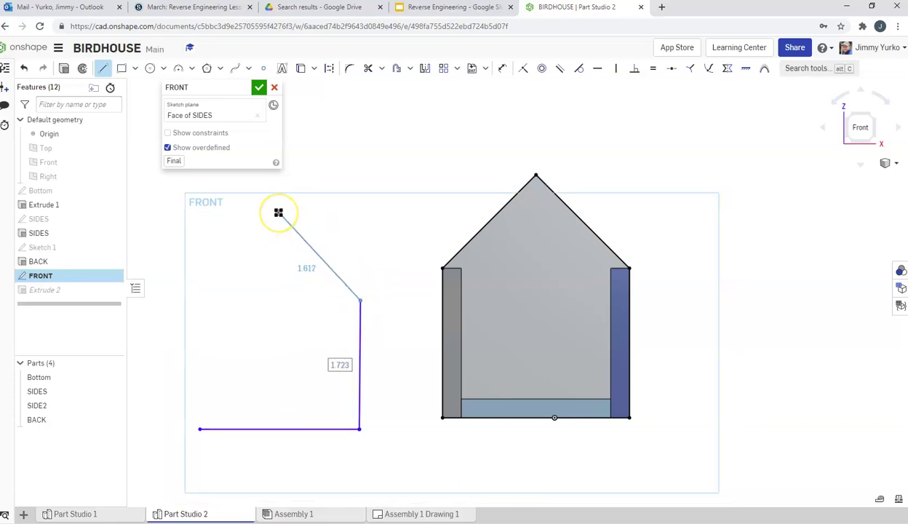
left_click(278, 213)
left_click(203, 269)
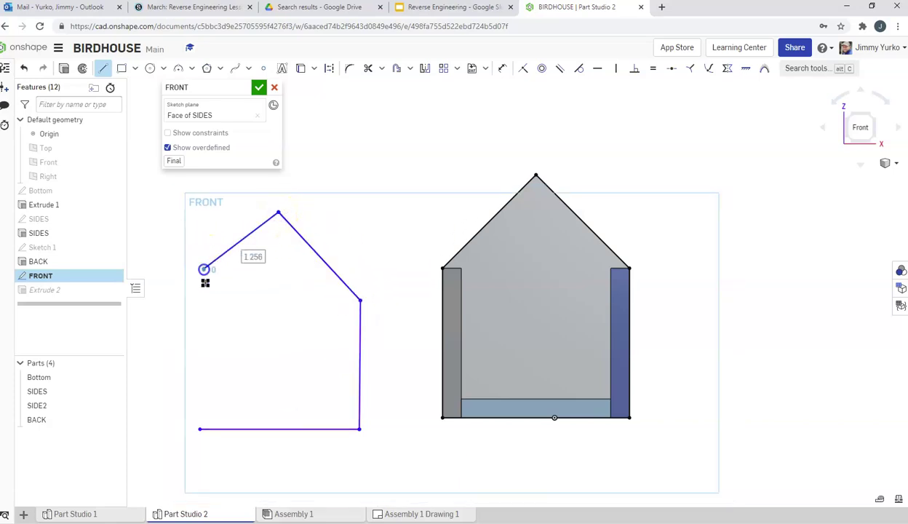
left_click(200, 429)
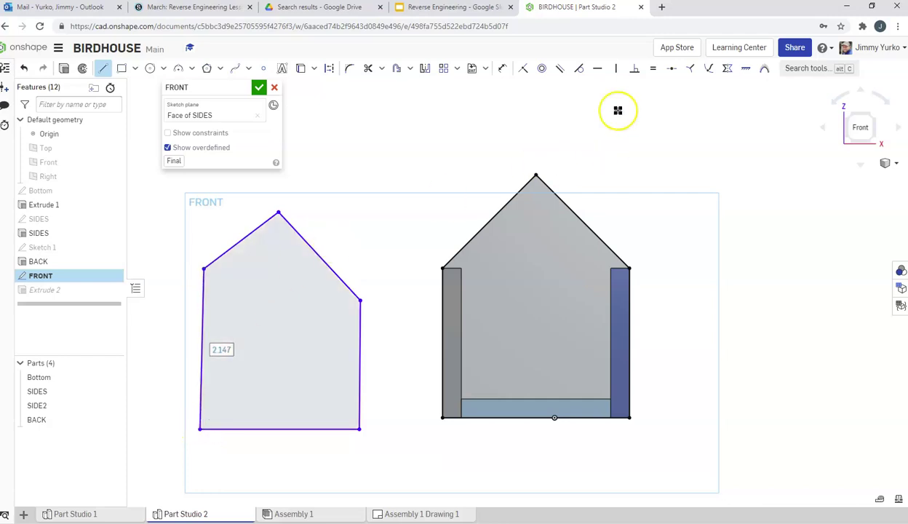
- Make both side edges vertical and the base edge horizontal
left_click(615, 71)
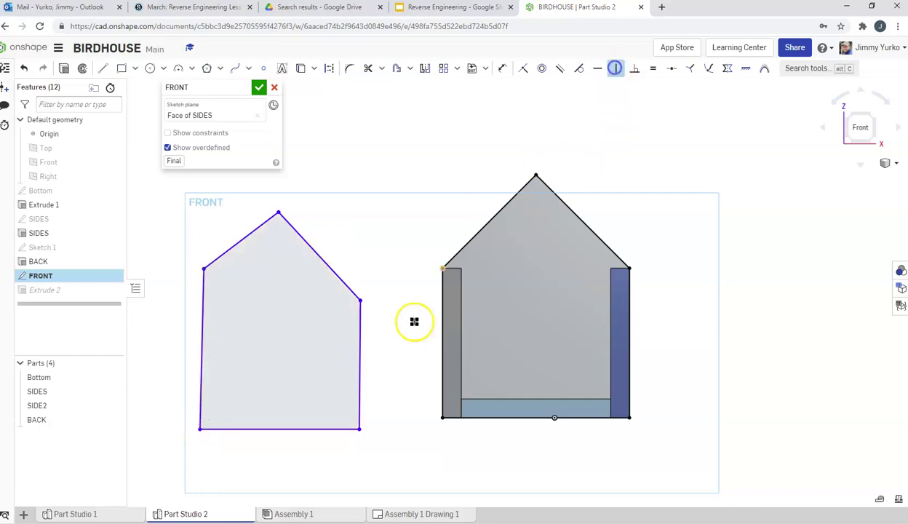
left_click(358, 358)
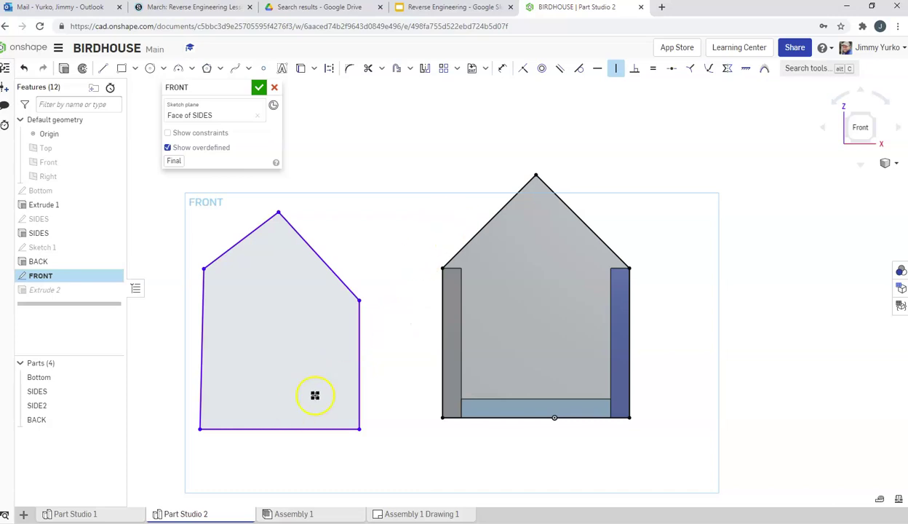
left_click(596, 68)
left_click(292, 430)
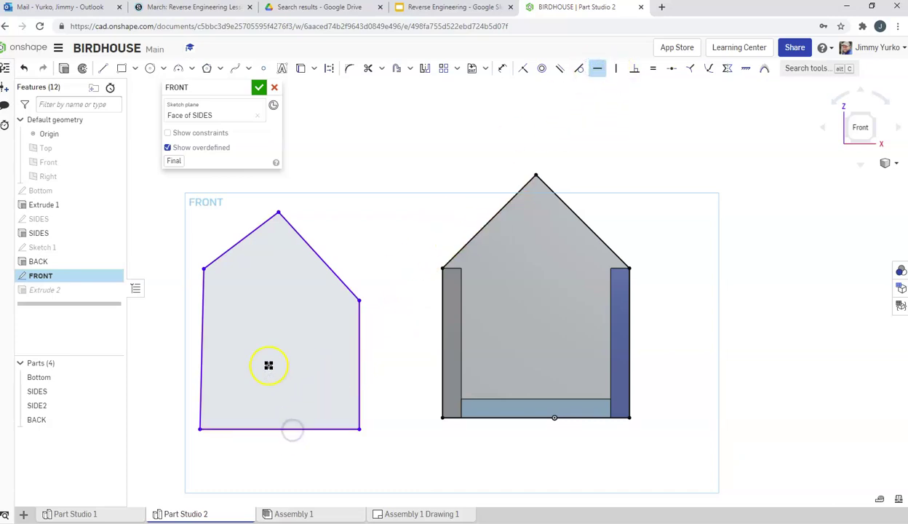
left_click(615, 69)
left_click(201, 320)
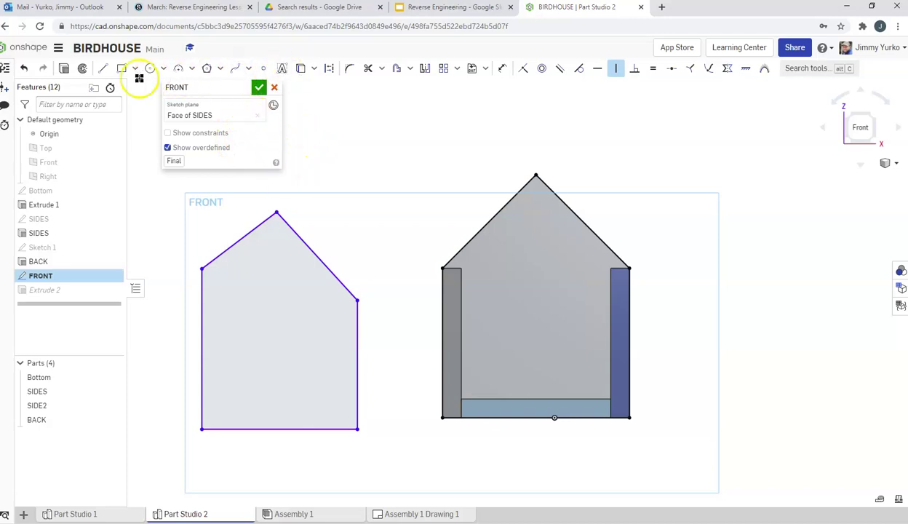
- Dimension both roof-to-side angles at 45°
left_click(500, 69)
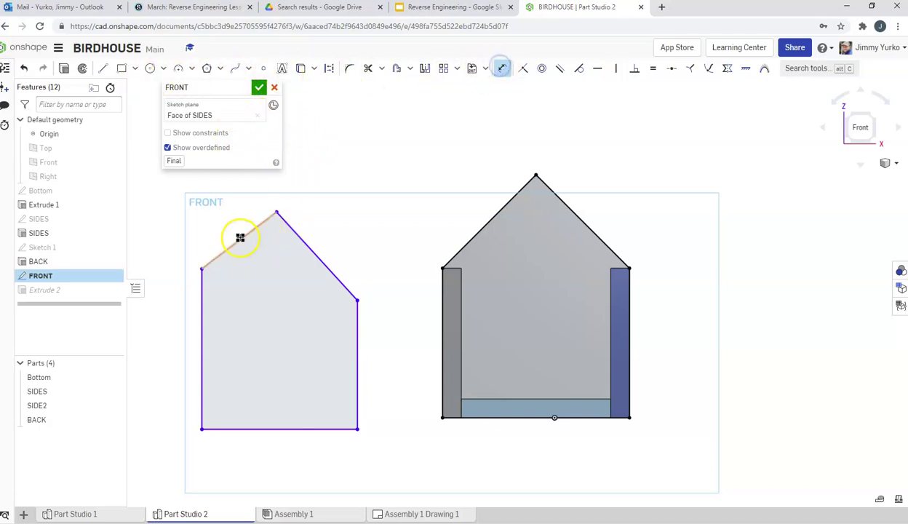
left_click(222, 252)
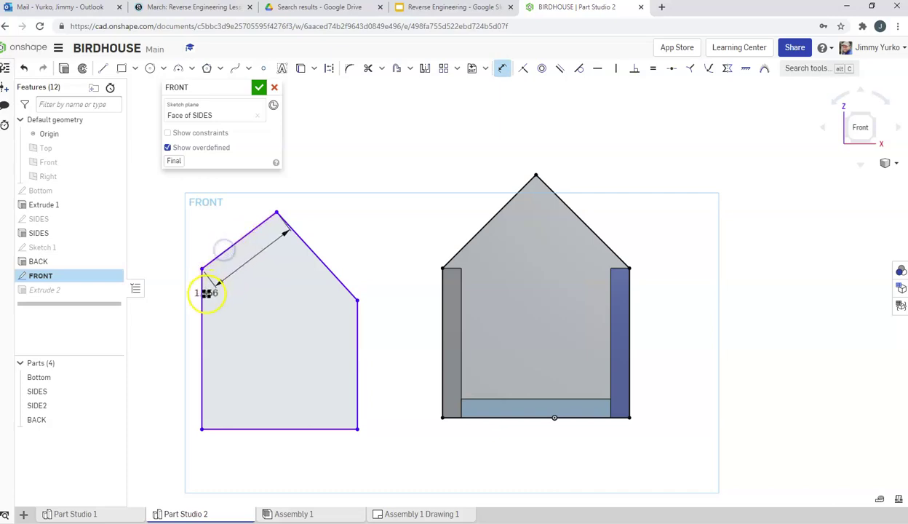
left_click(204, 299)
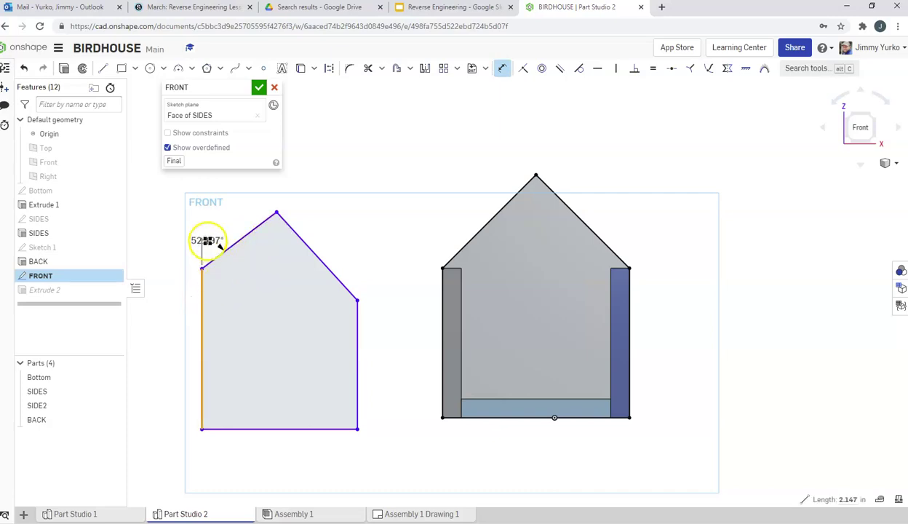
left_click(231, 222)
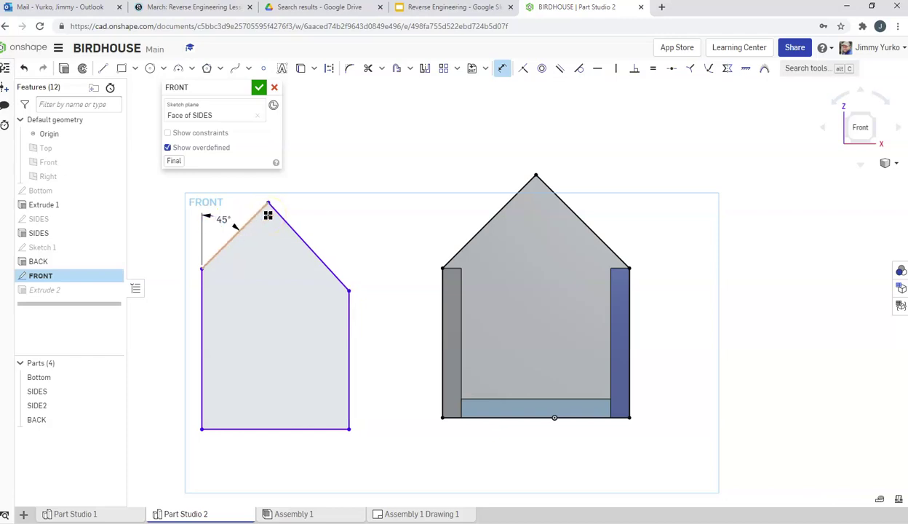
left_click(339, 278)
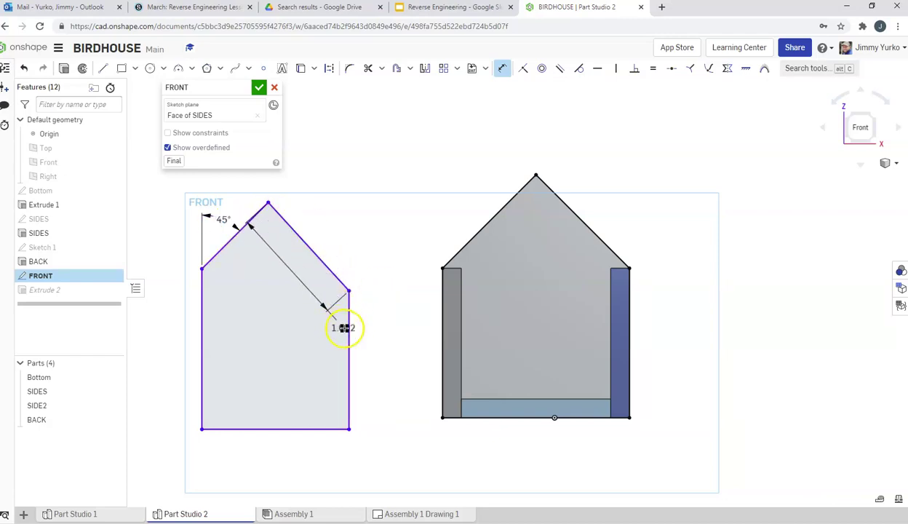
left_click(349, 329)
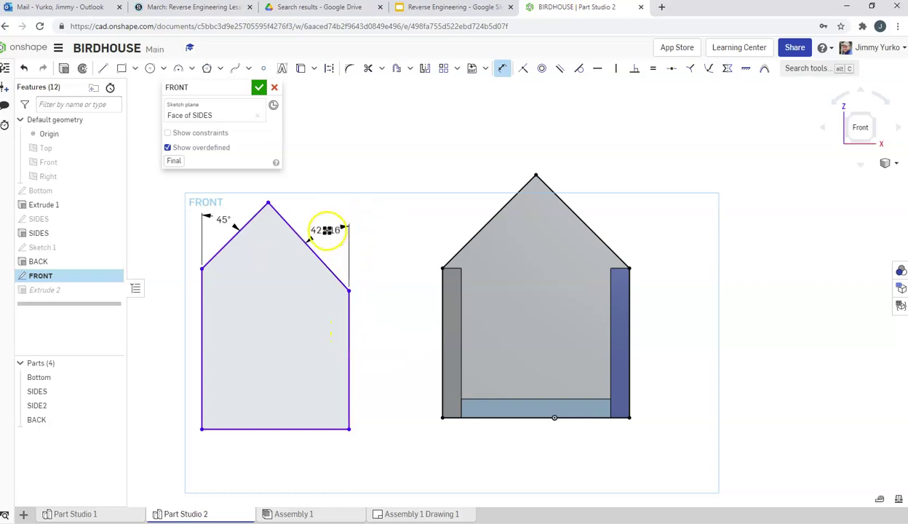
left_click(324, 210)
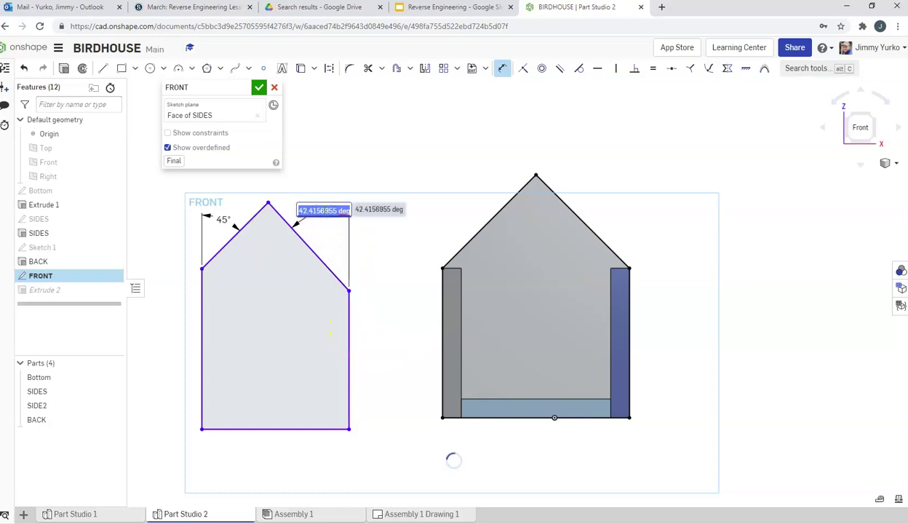
key("Return")
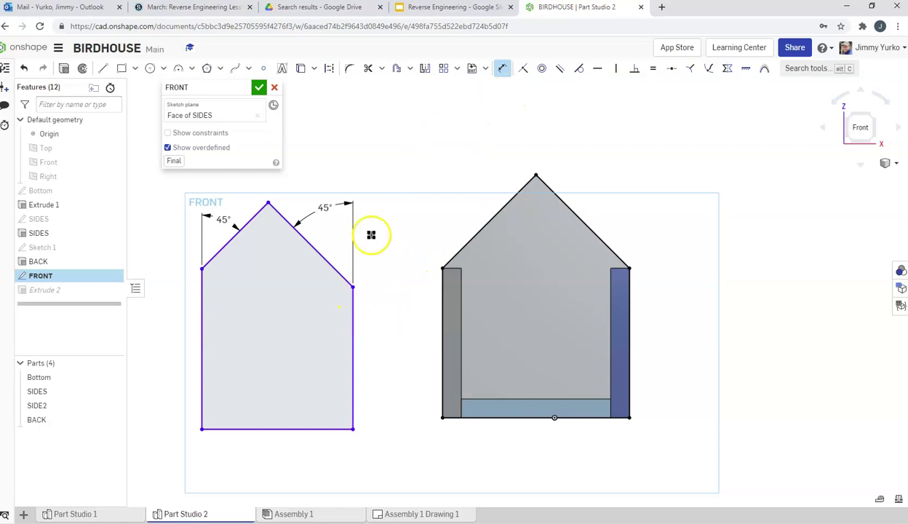
- Dimension the right and left side edges to a height of 1
left_click(354, 323)
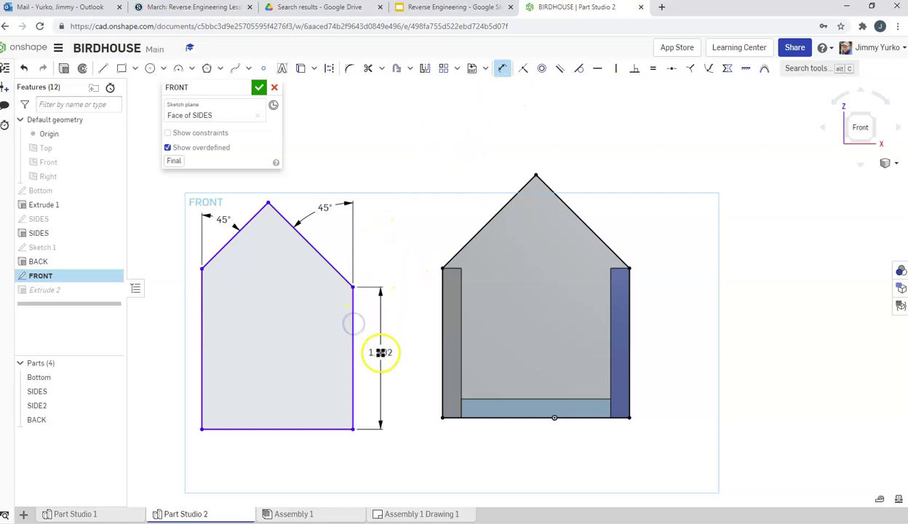
left_click(383, 353)
key("Return")
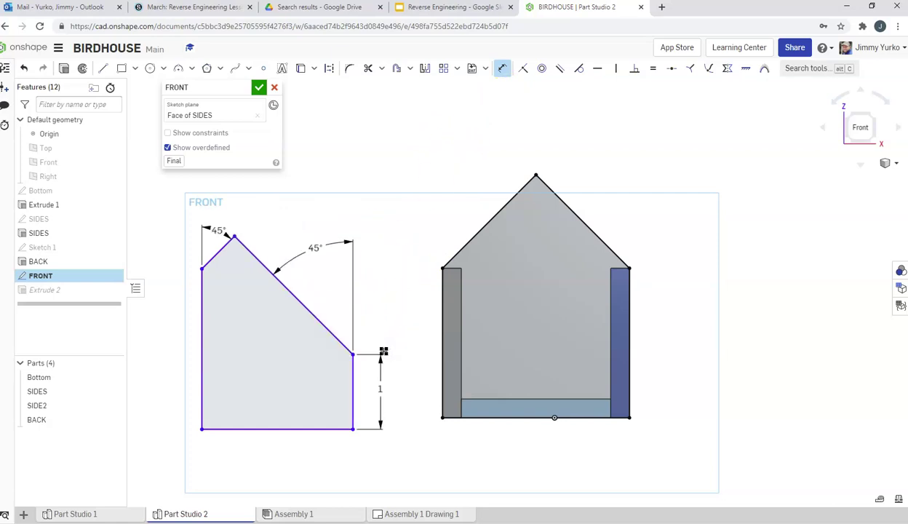
left_click(203, 369)
left_click(149, 385)
type("1")
key("Return")
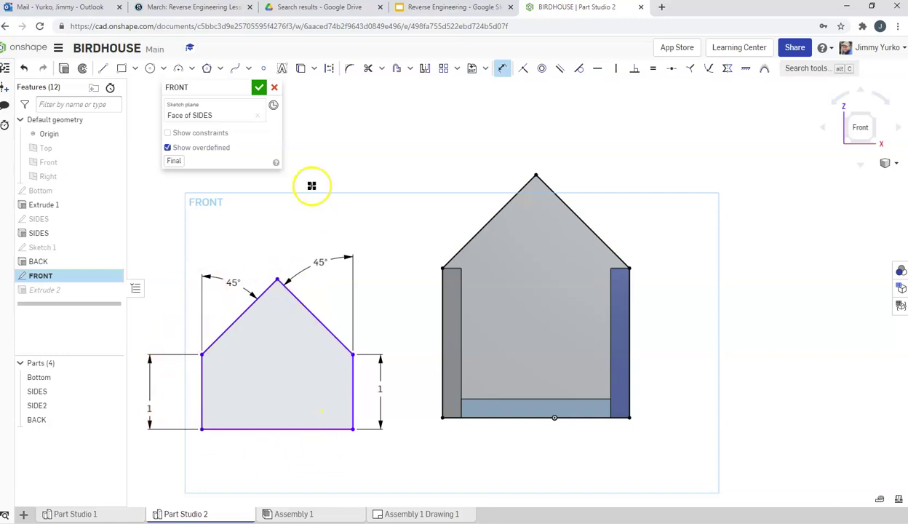
- Delete the stray offset pentagon from the FRONT sketch and rebuild the front panel
left_click(260, 88)
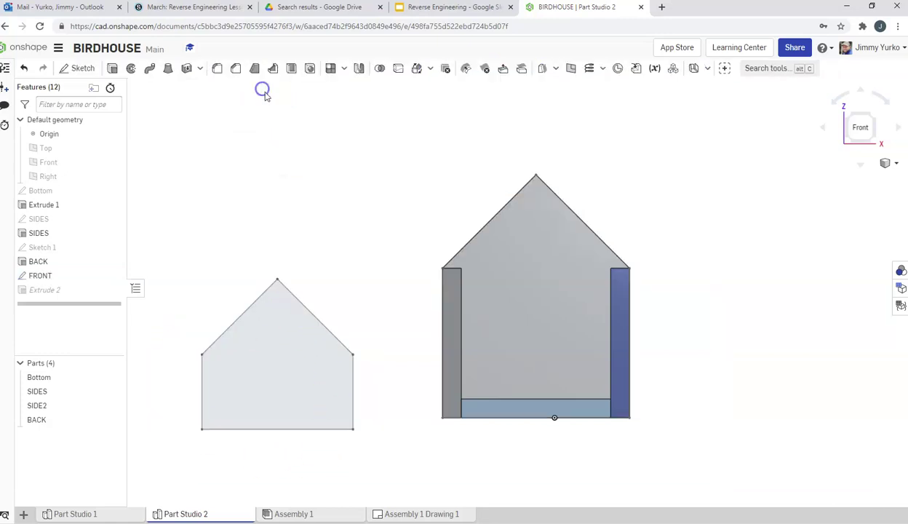
mouse_move(742, 176)
right_mouse_down()
mouse_move(735, 224)
mouse_move(733, 200)
right_mouse_up()
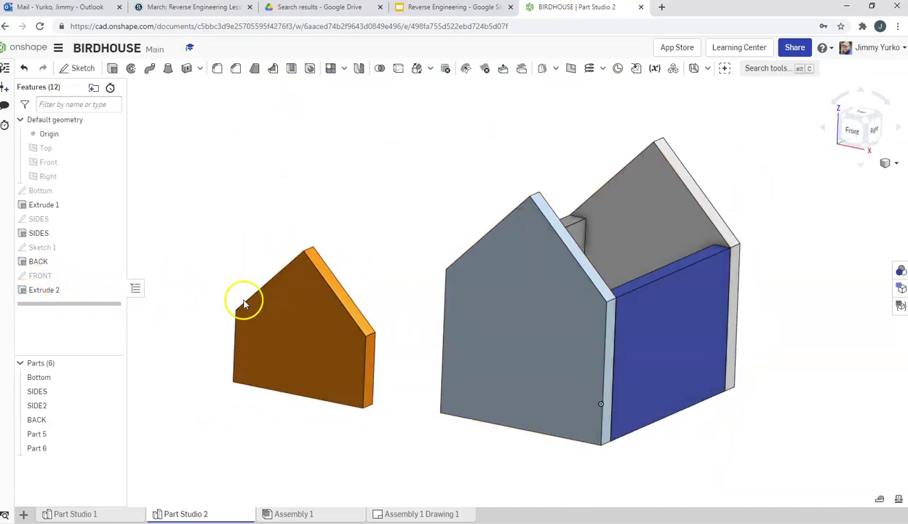
double_click(41, 275)
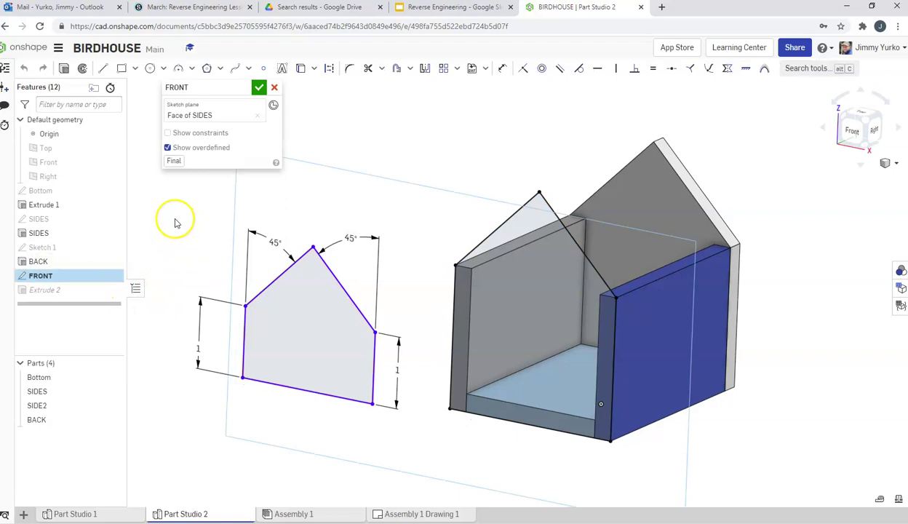
mouse_move(159, 195)
left_mouse_down()
mouse_move(397, 353)
mouse_move(410, 425)
left_mouse_up()
key("Delete")
left_click(259, 88)
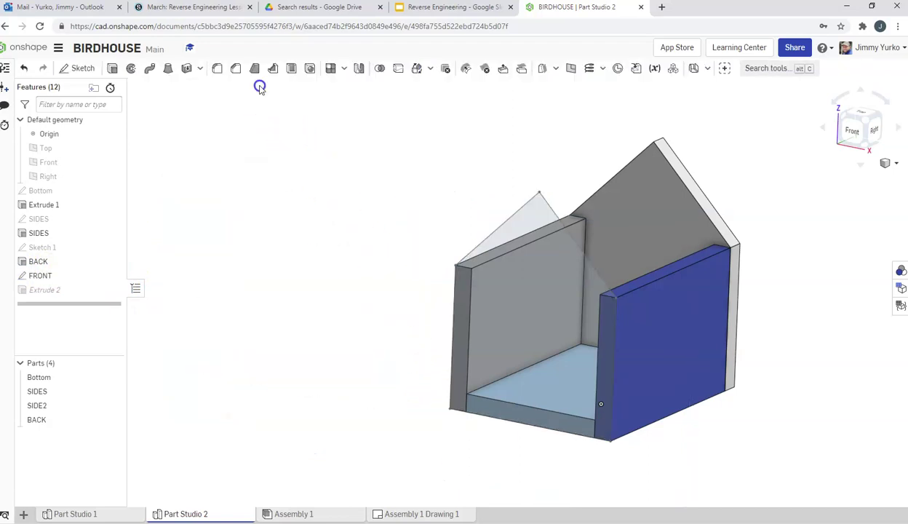
right_click_drag(627, 322, 801, 323)
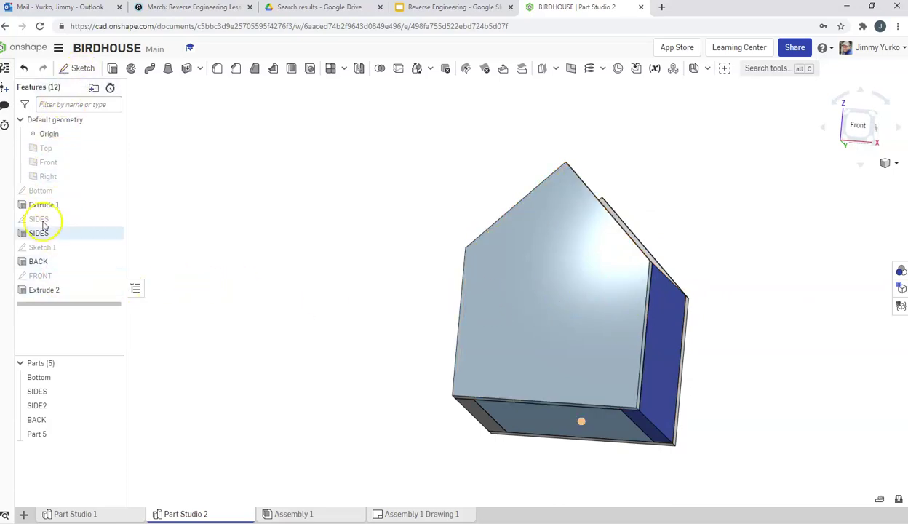
- In front view, sketch the Ø0.25 perch hole circle on the front panel
double_click(40, 276)
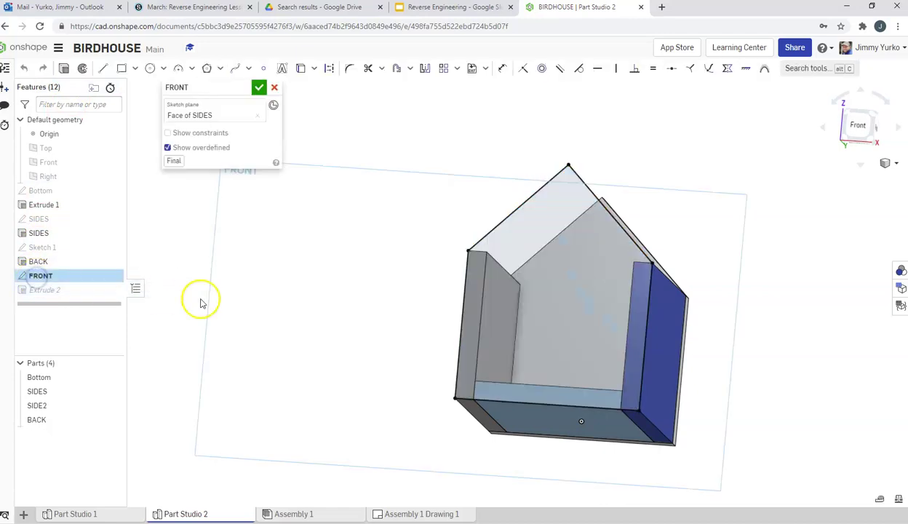
left_click(857, 125)
key("f")
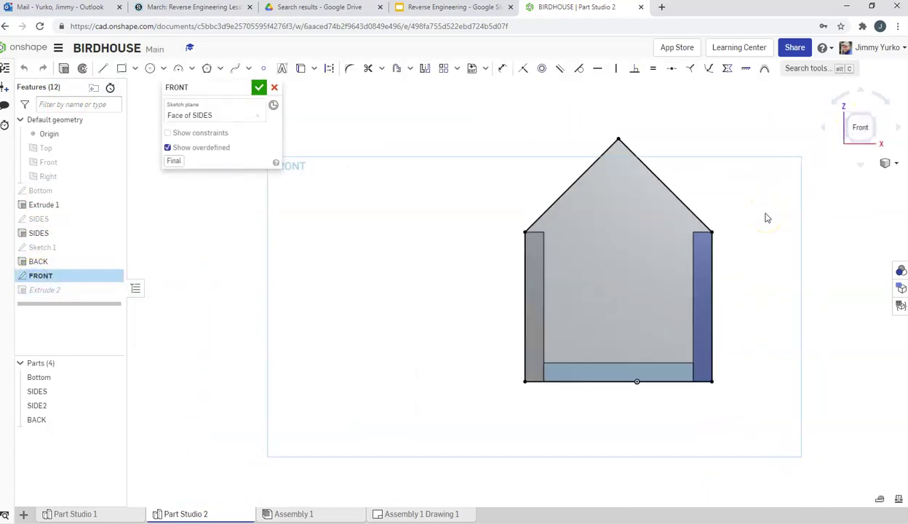
left_click(152, 70)
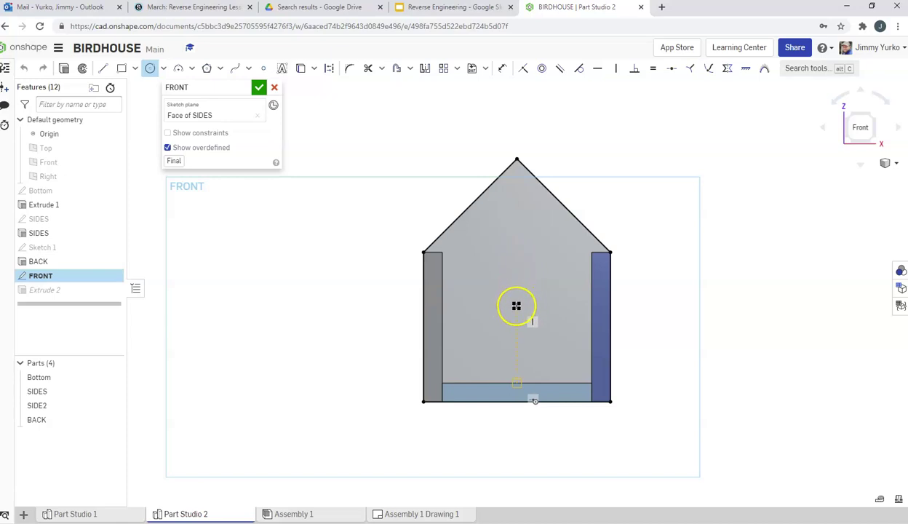
left_click_drag(516, 306, 536, 299)
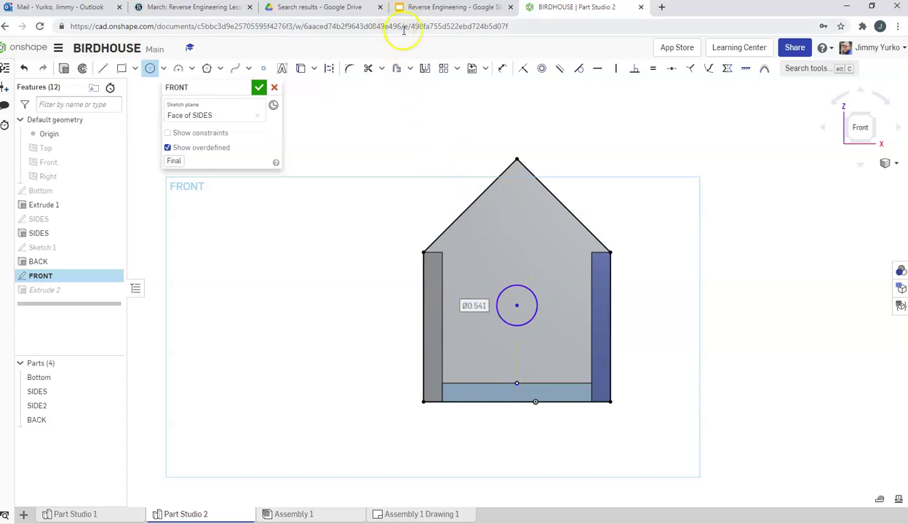
type(".25")
key("Return")
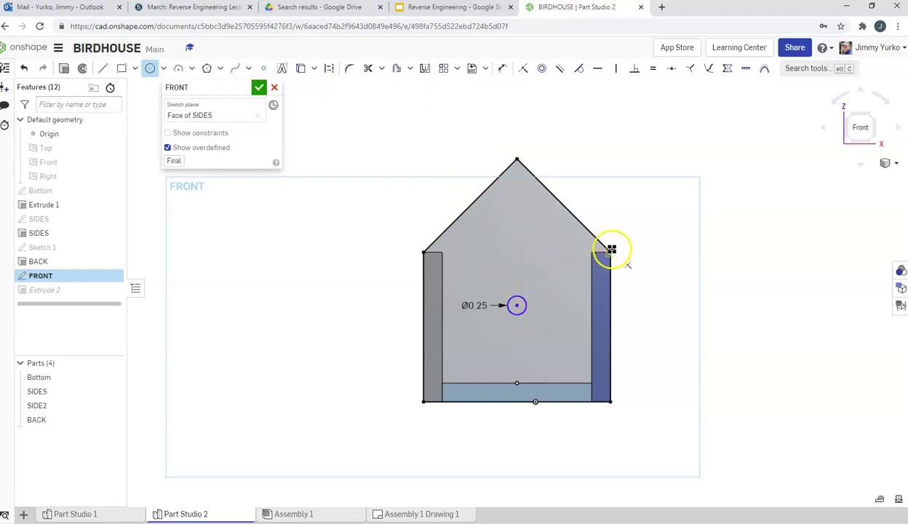
- Add the Ø0.5 entry hole circle above it, then view the Front / Back slide
left_click(518, 253)
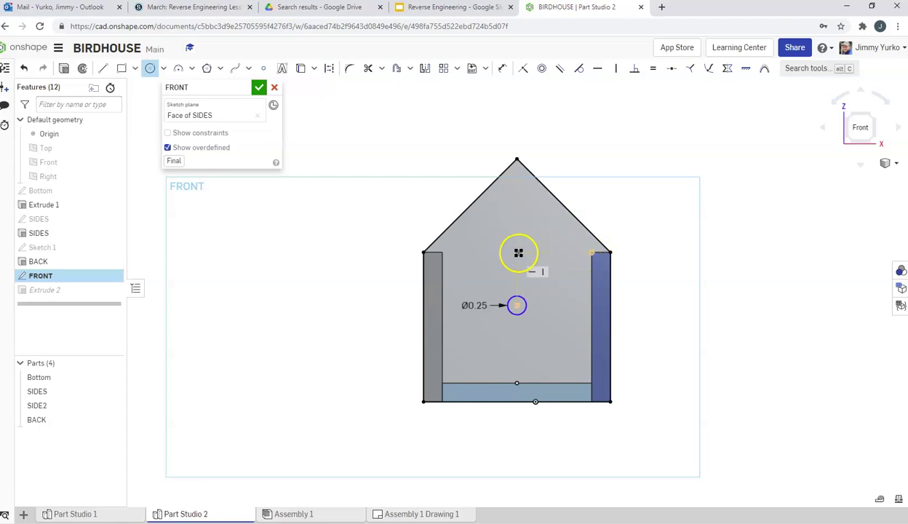
left_click(531, 235)
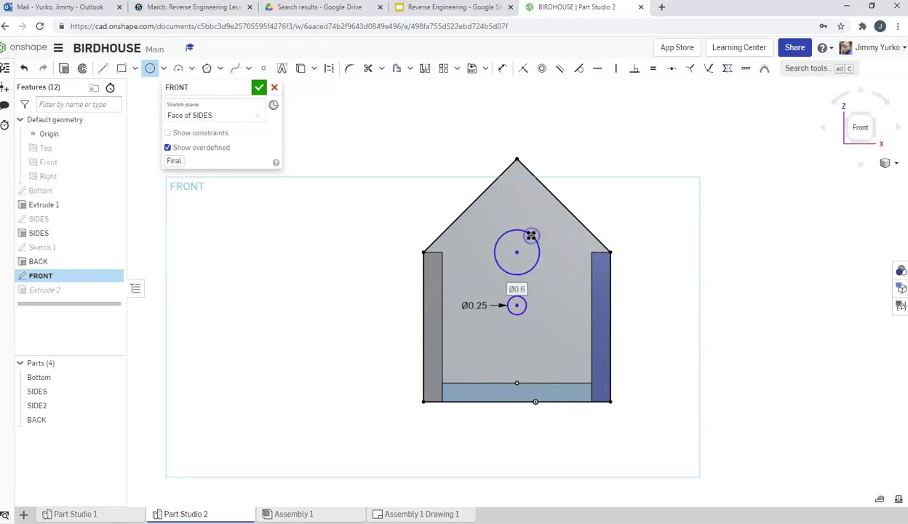
type("0.5")
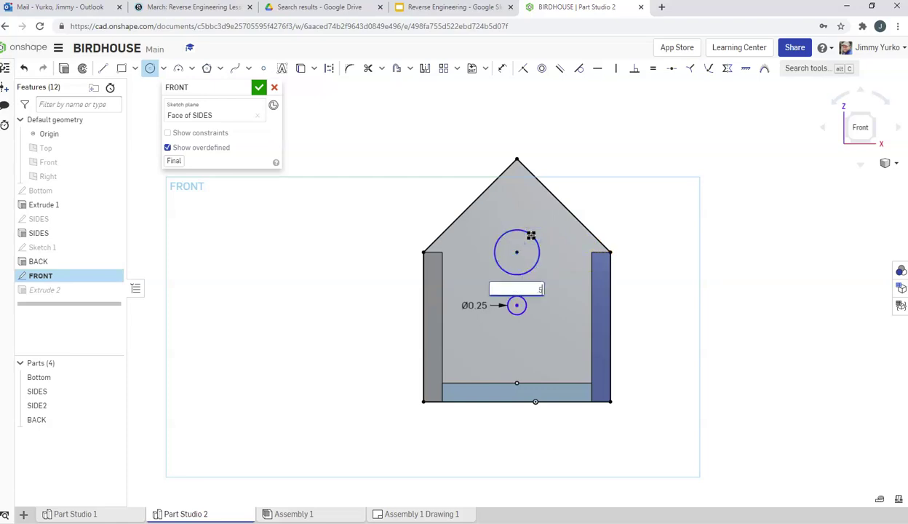
key("Return")
left_click(485, 9)
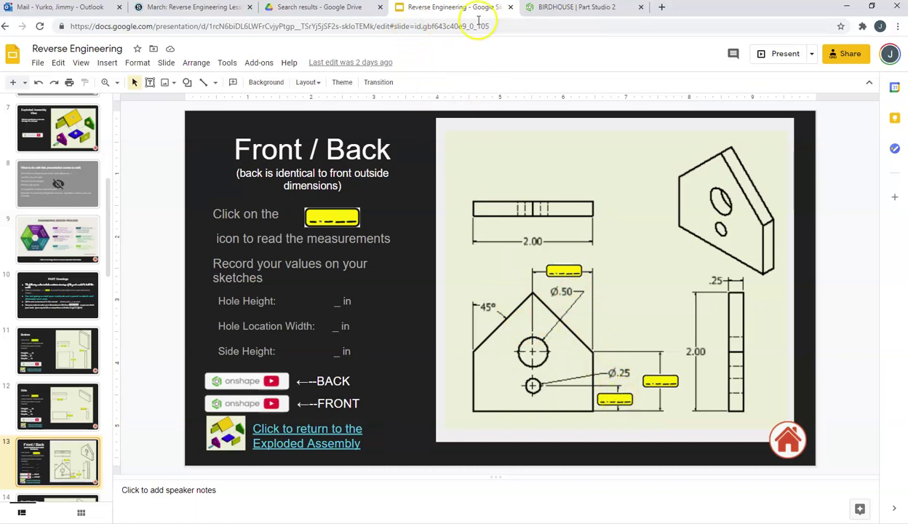
- Check the perch hole center height on Slide 23 of the reference deck, then return to the BIRDHOUSE tab
left_click(614, 399)
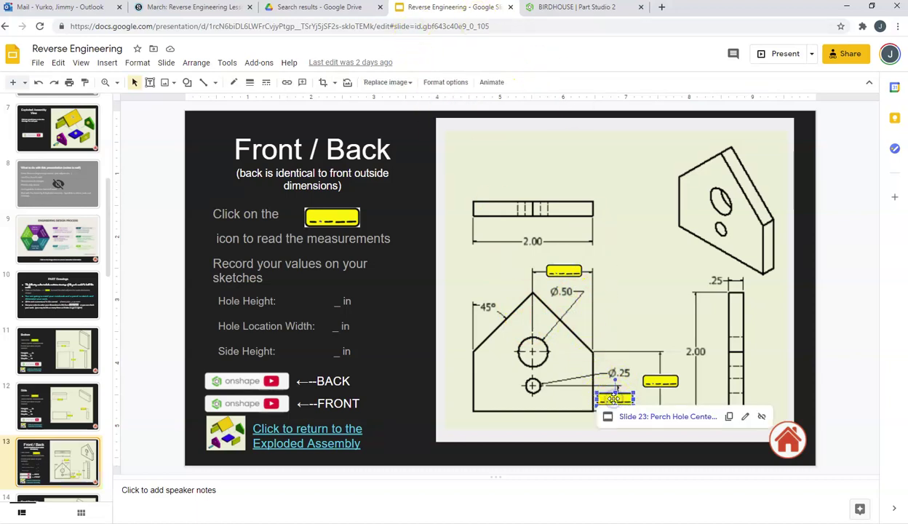
left_click(628, 416)
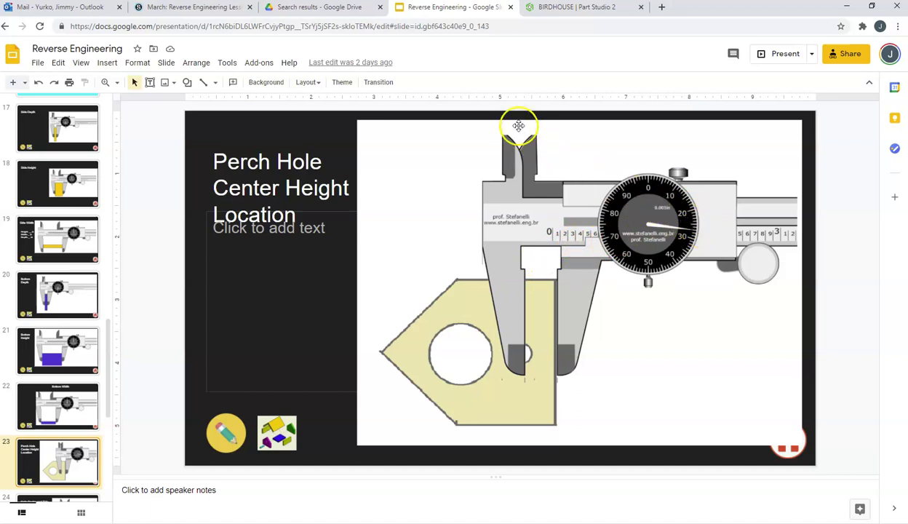
left_click(542, 8)
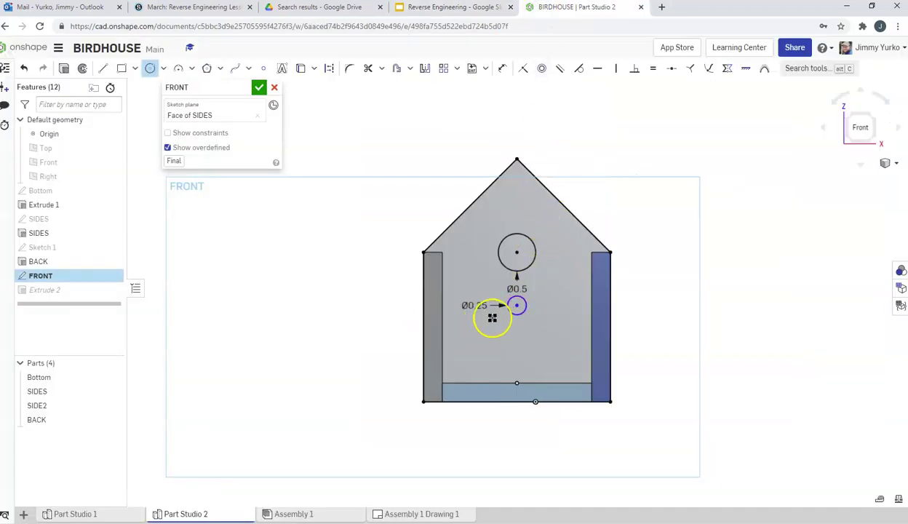
- Dimension the Ø0.25 perch hole center 0.427 above the front panel's bottom edge
left_click(502, 70)
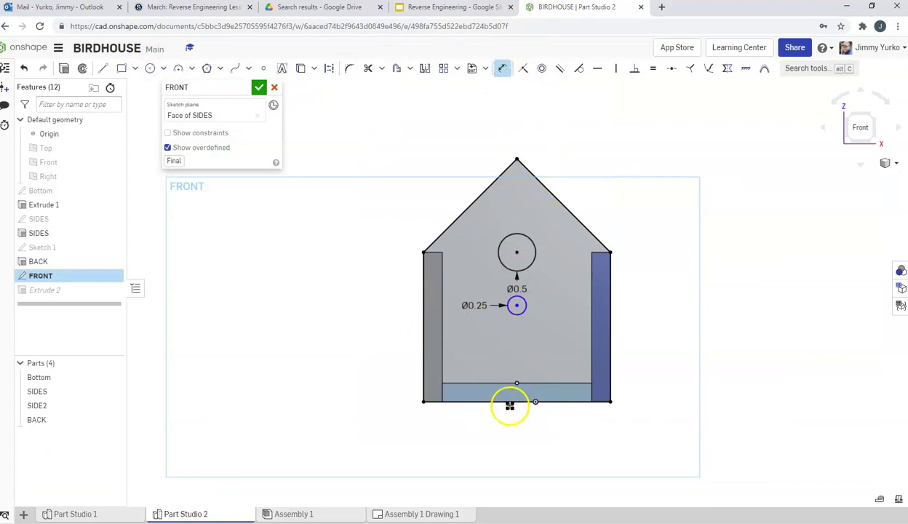
left_click(524, 401)
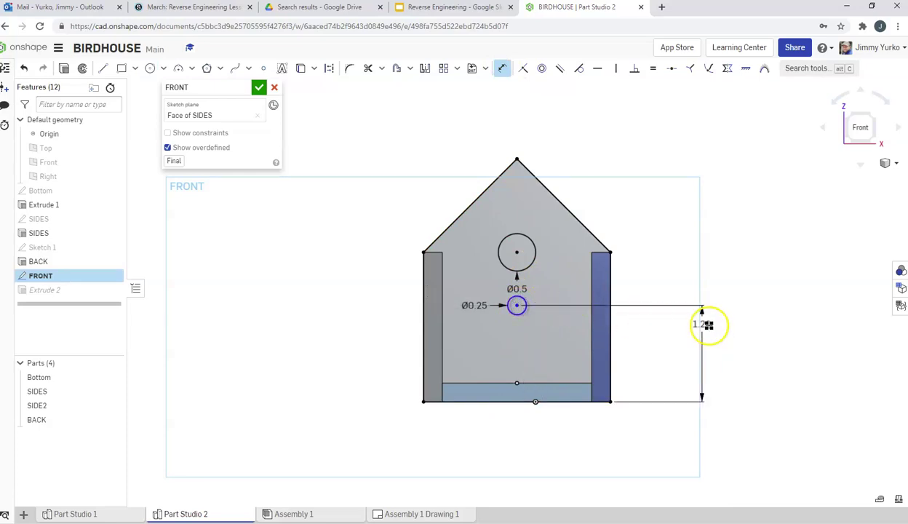
left_click_drag(707, 325, 725, 339)
double_click(727, 342)
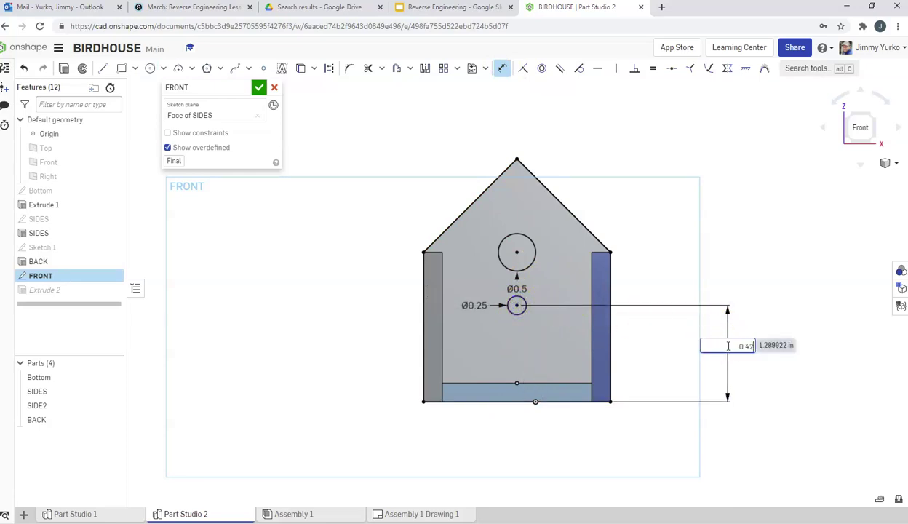
key("Return")
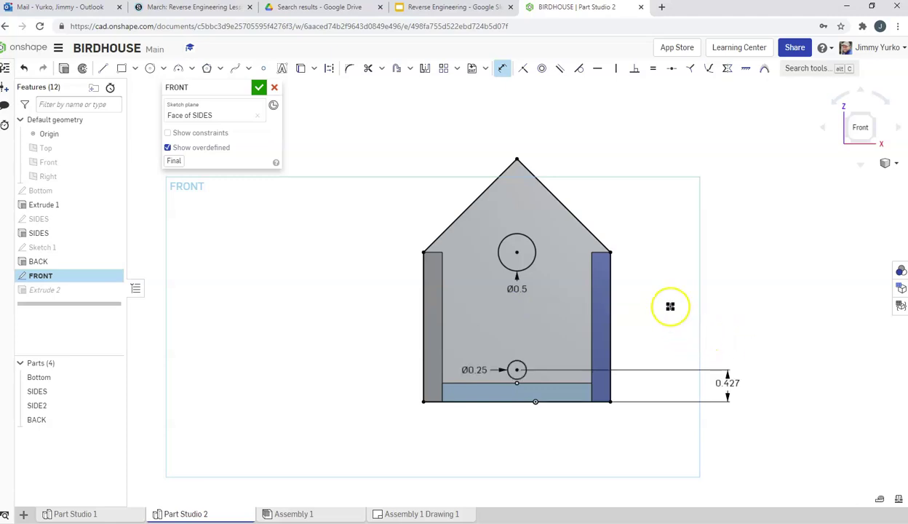
mouse_move(748, 254)
right_mouse_down()
mouse_move(738, 198)
mouse_move(766, 246)
mouse_move(779, 237)
mouse_move(724, 251)
mouse_move(728, 240)
right_mouse_up()
key("n")
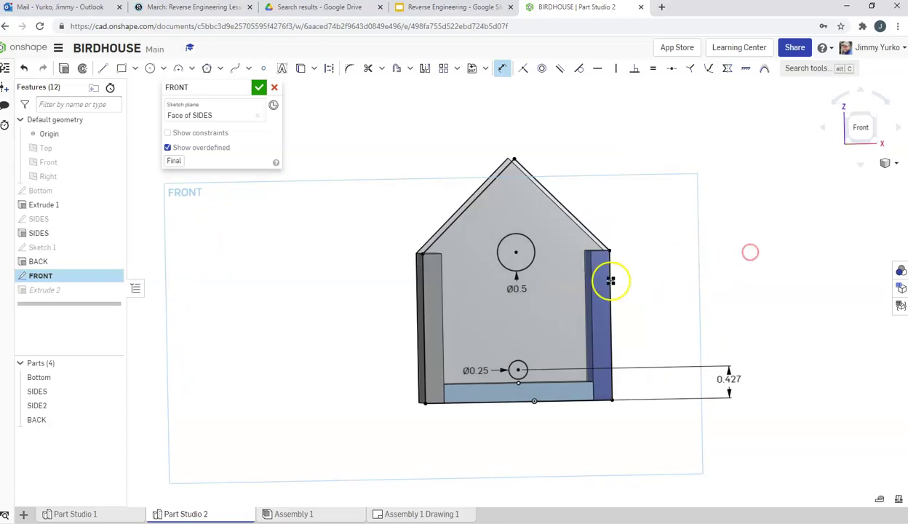
- Revisit the Front / Back reference slide (Slide 13), then go back to the BIRDHOUSE tab
left_click(433, 7)
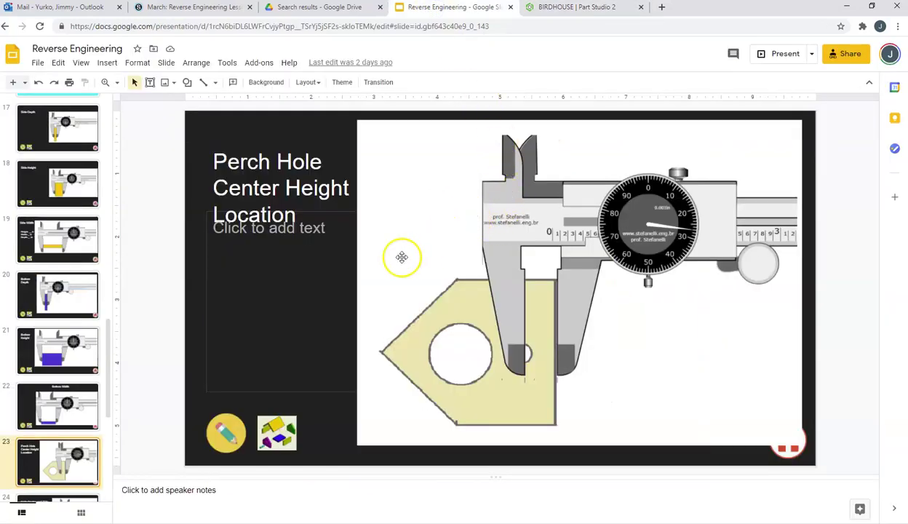
left_click(221, 435)
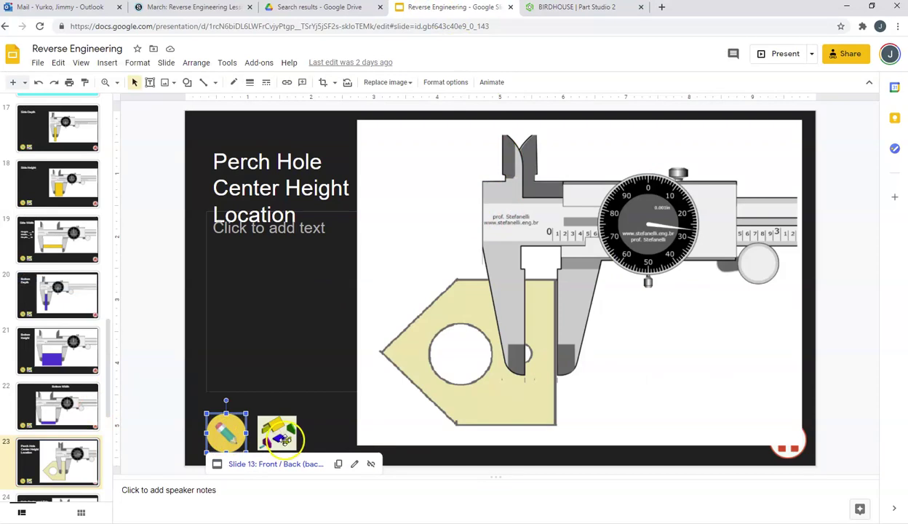
left_click(248, 464)
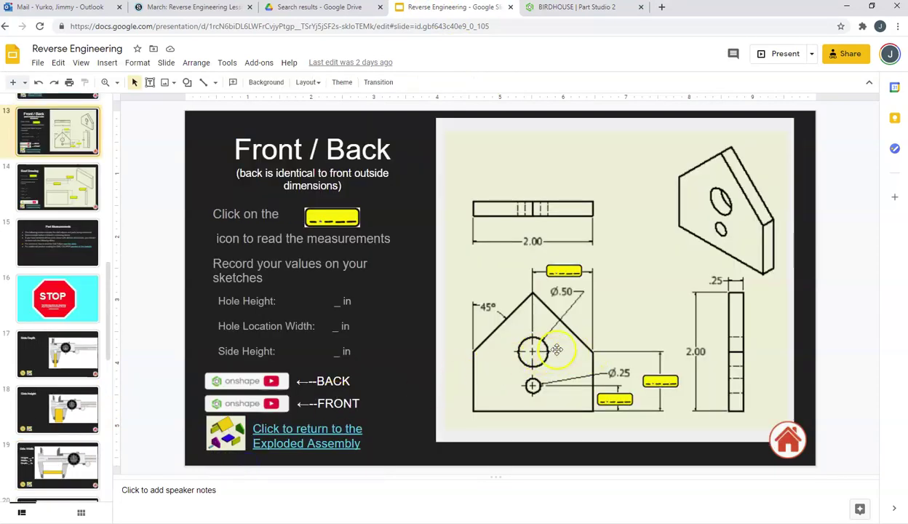
left_click(559, 9)
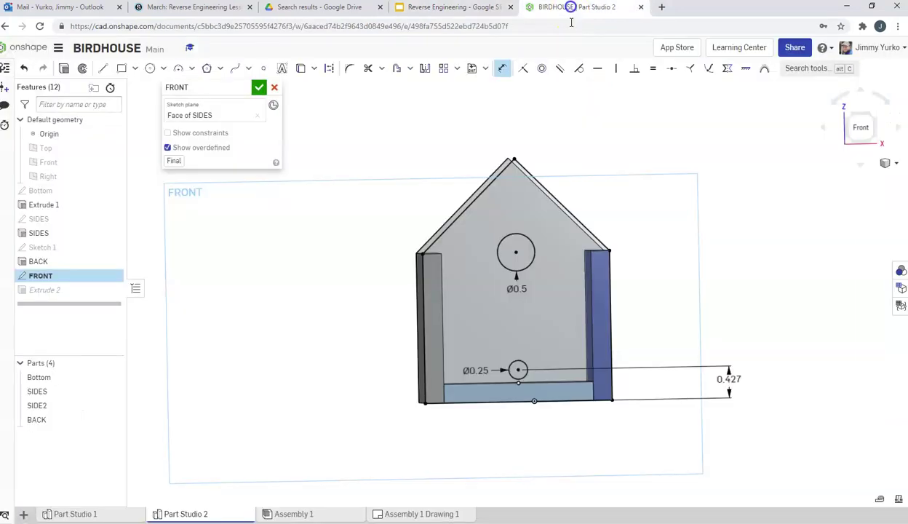
- Close the FRONT sketch so the Ø0.5 and Ø0.25 holes cut through Part 5
left_click(863, 125)
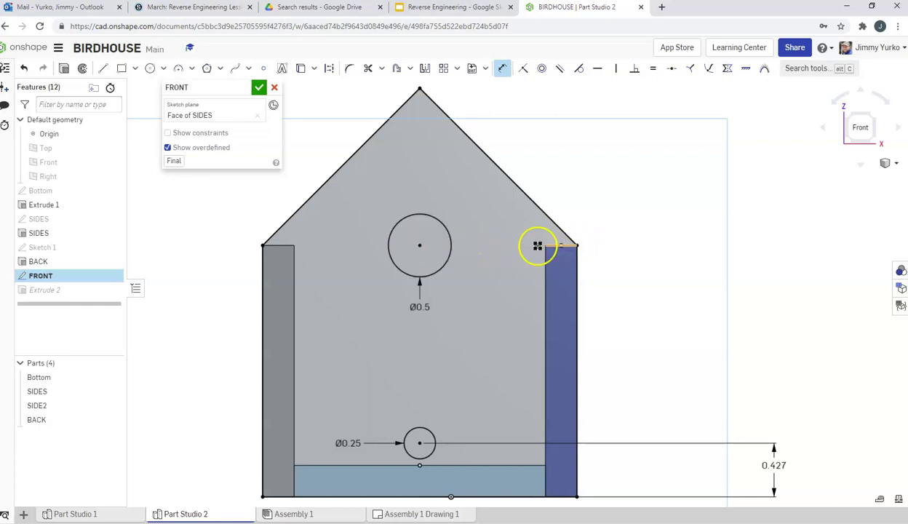
left_click(260, 88)
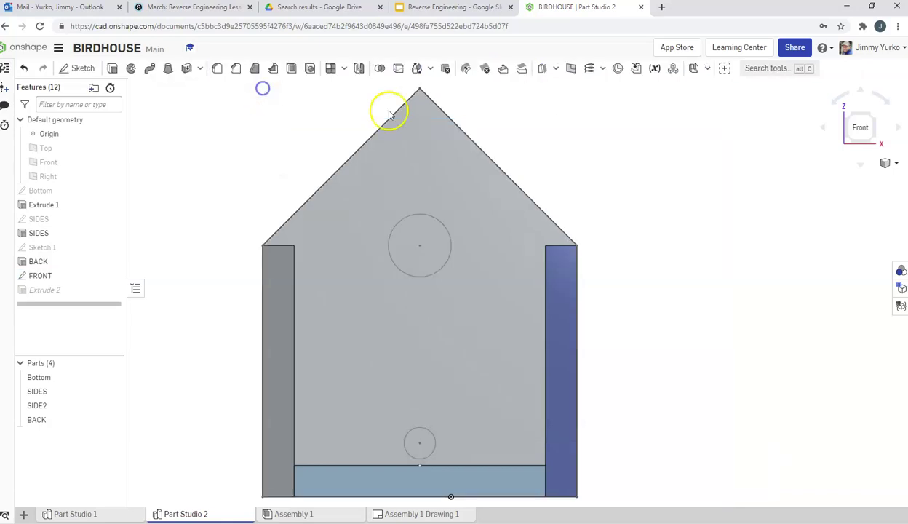
mouse_move(694, 198)
right_mouse_down()
mouse_move(681, 223)
mouse_move(713, 209)
mouse_move(729, 233)
mouse_move(719, 207)
mouse_move(685, 209)
mouse_move(677, 218)
mouse_move(685, 223)
right_mouse_up()
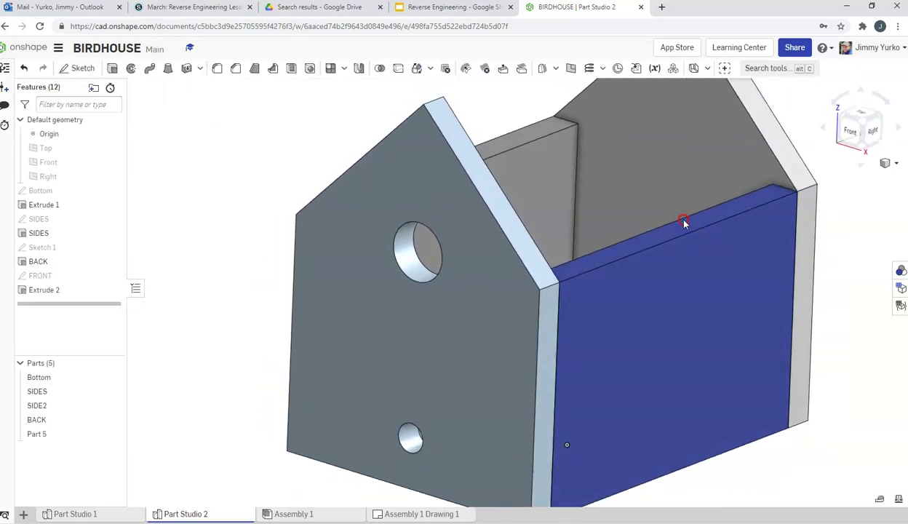
scroll(772, 256, "down", 3)
right_click_drag(771, 256, 534, 265)
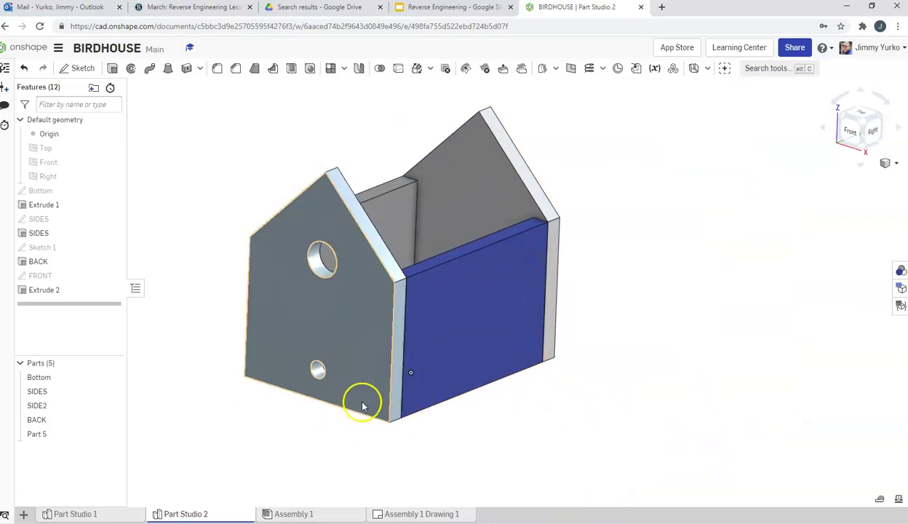